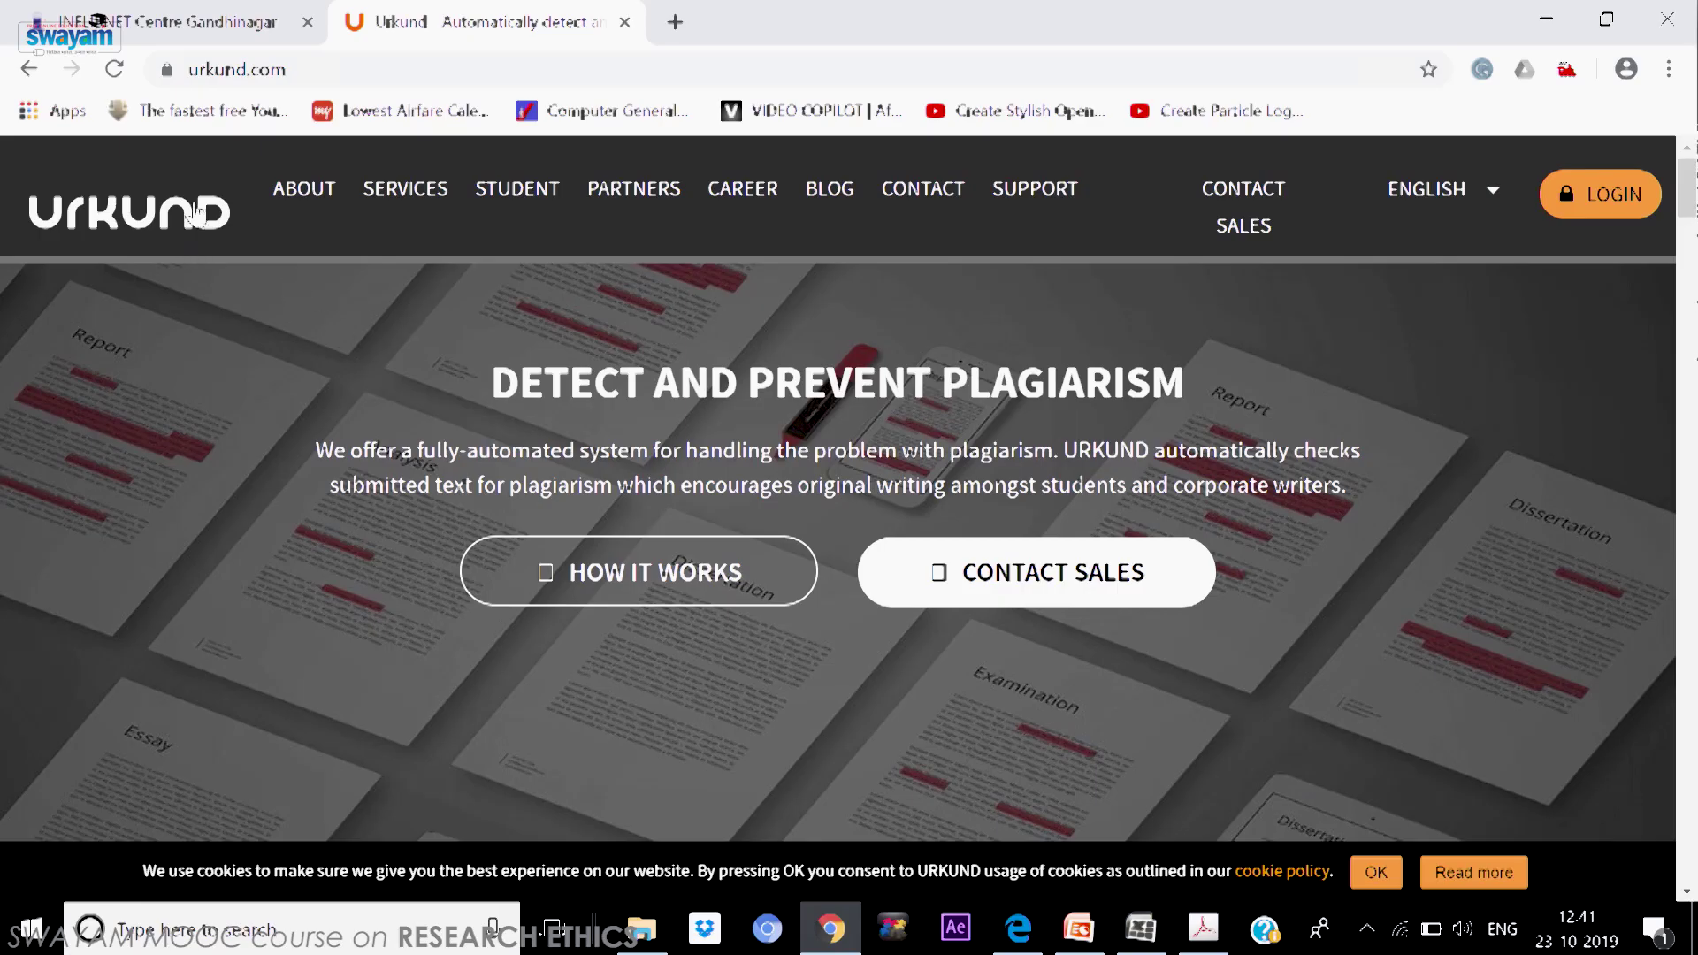
- Select the urkund.com web address on the URKUND homepage
{"action": "left_click", "coordinate": [233, 60]}
{"action": "key", "text": "End"}
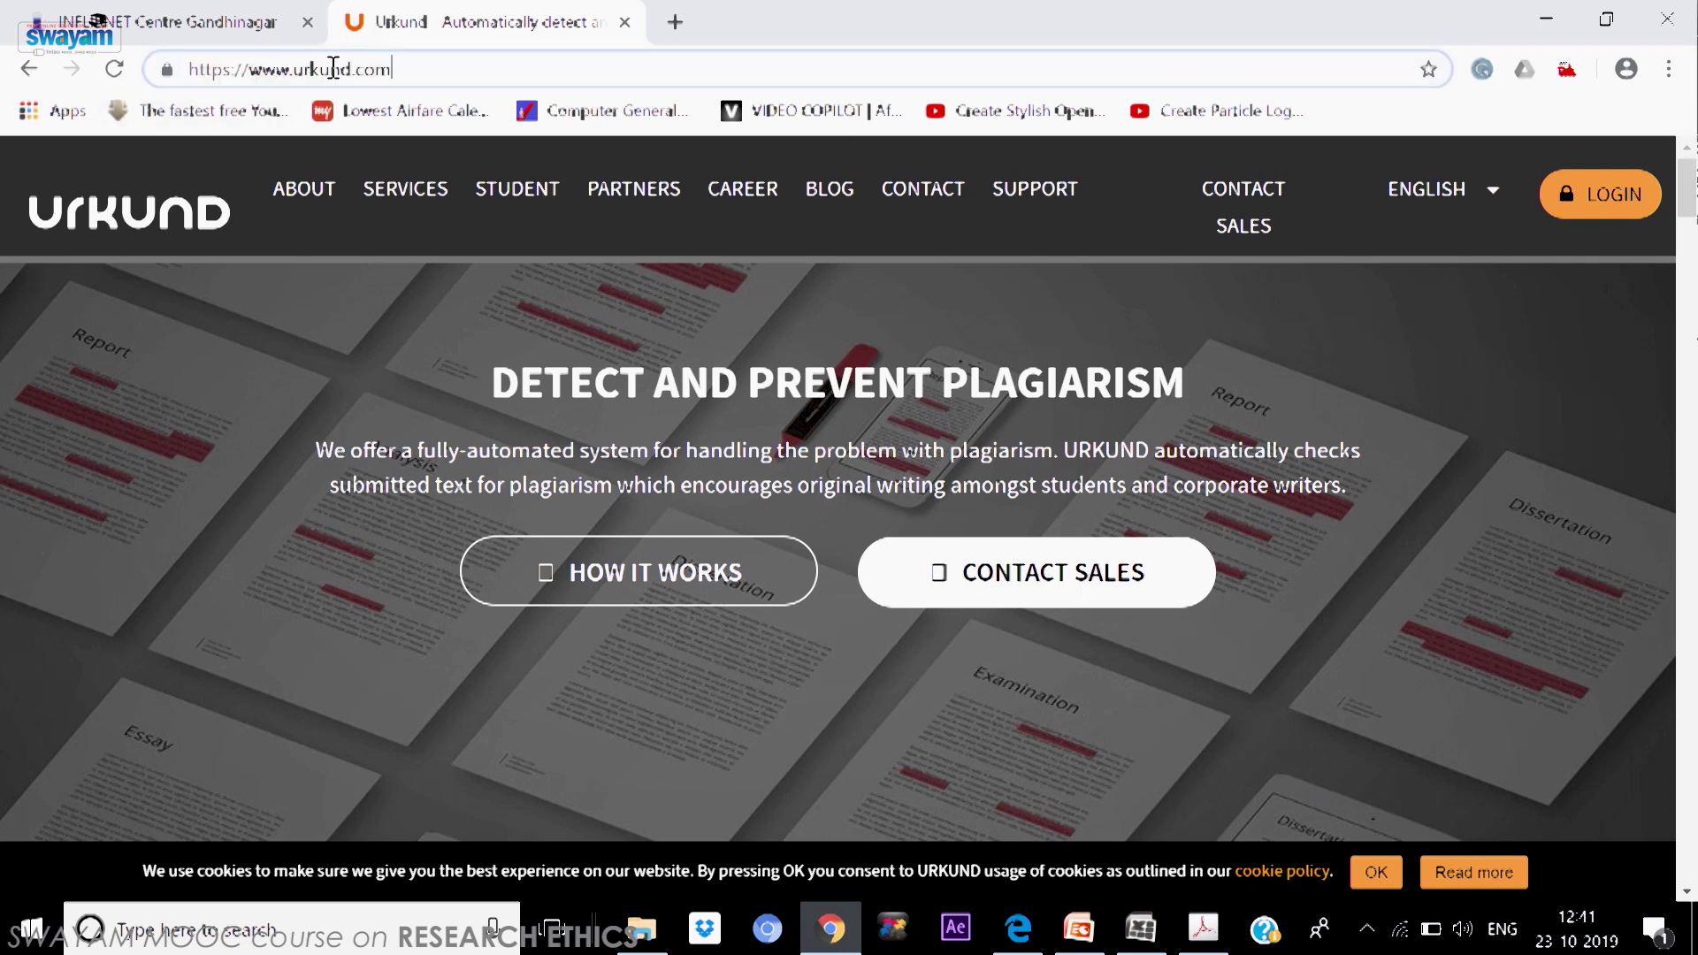
{"action": "left_click_drag", "start_coordinate": [192, 68], "coordinate": [437, 56]}
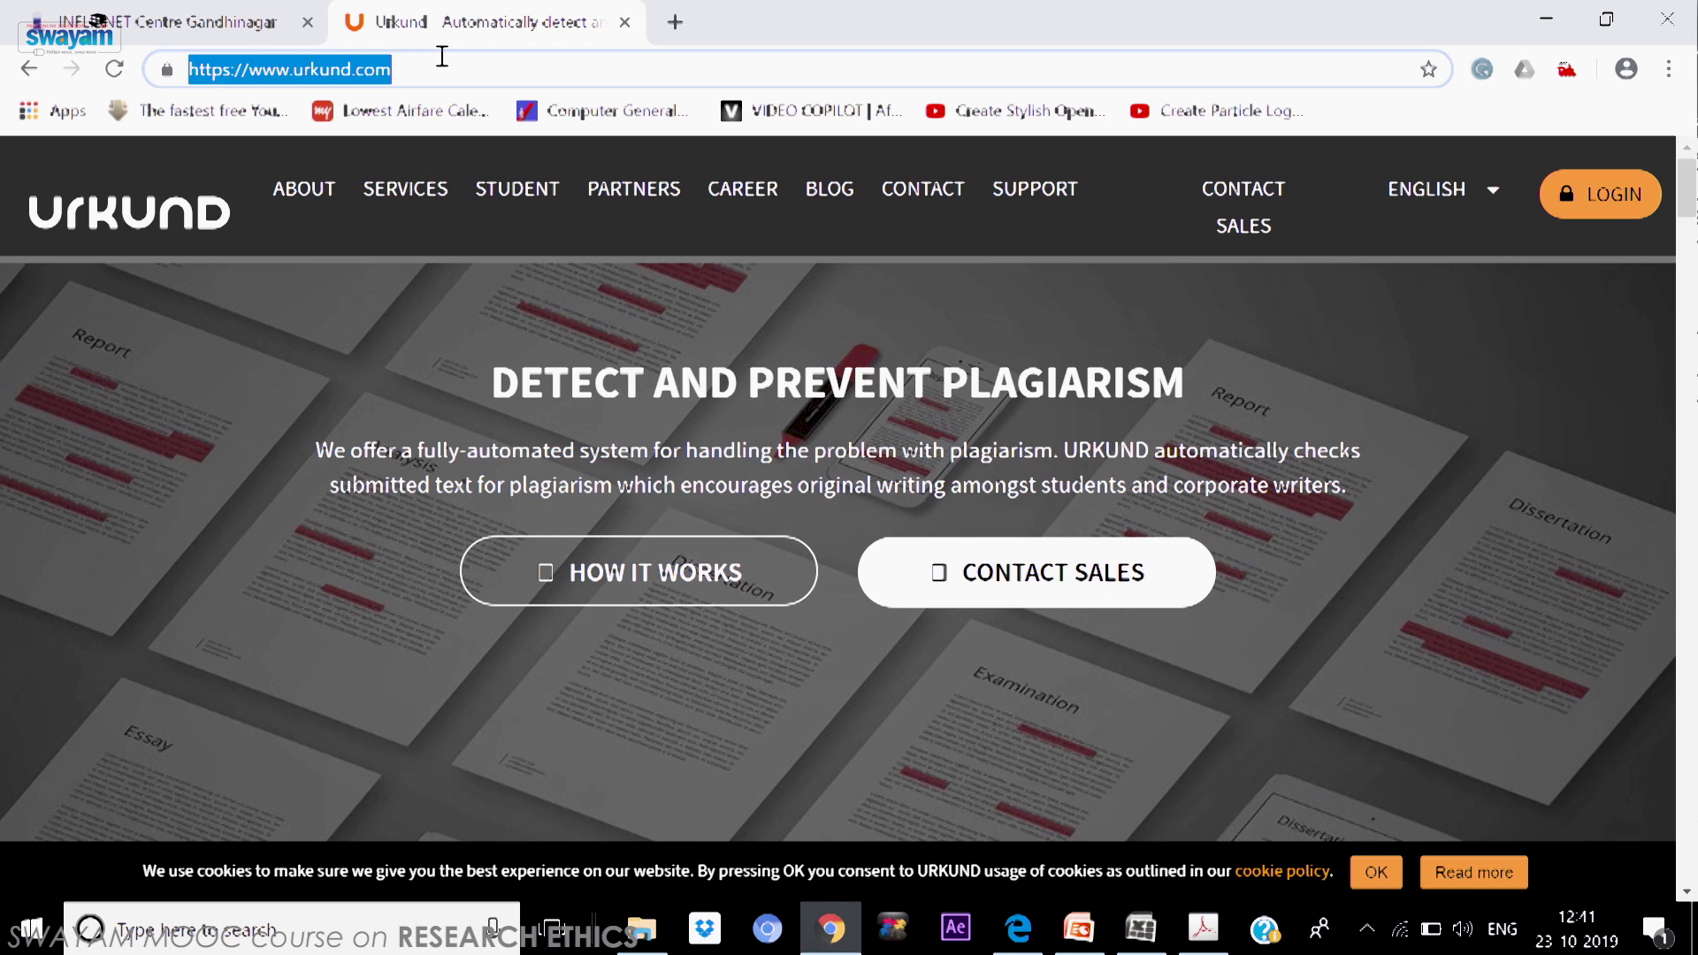
{"action": "key", "text": "ctrl+plus"}
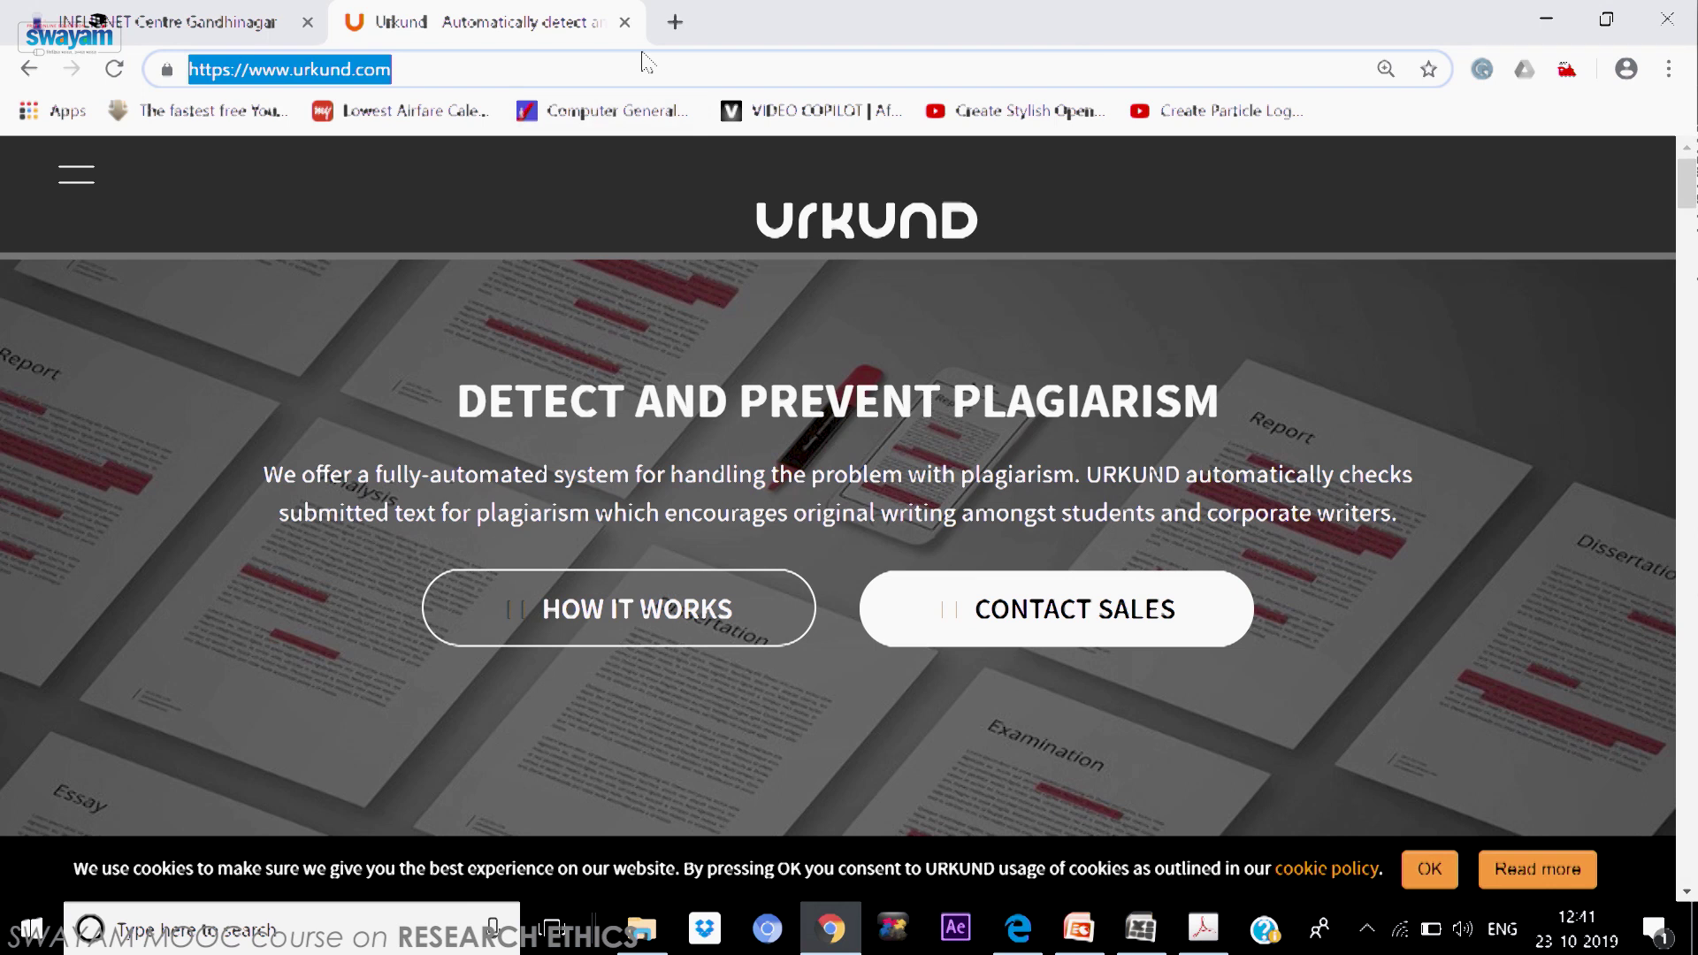
{"action": "key", "text": "ctrl+plus"}
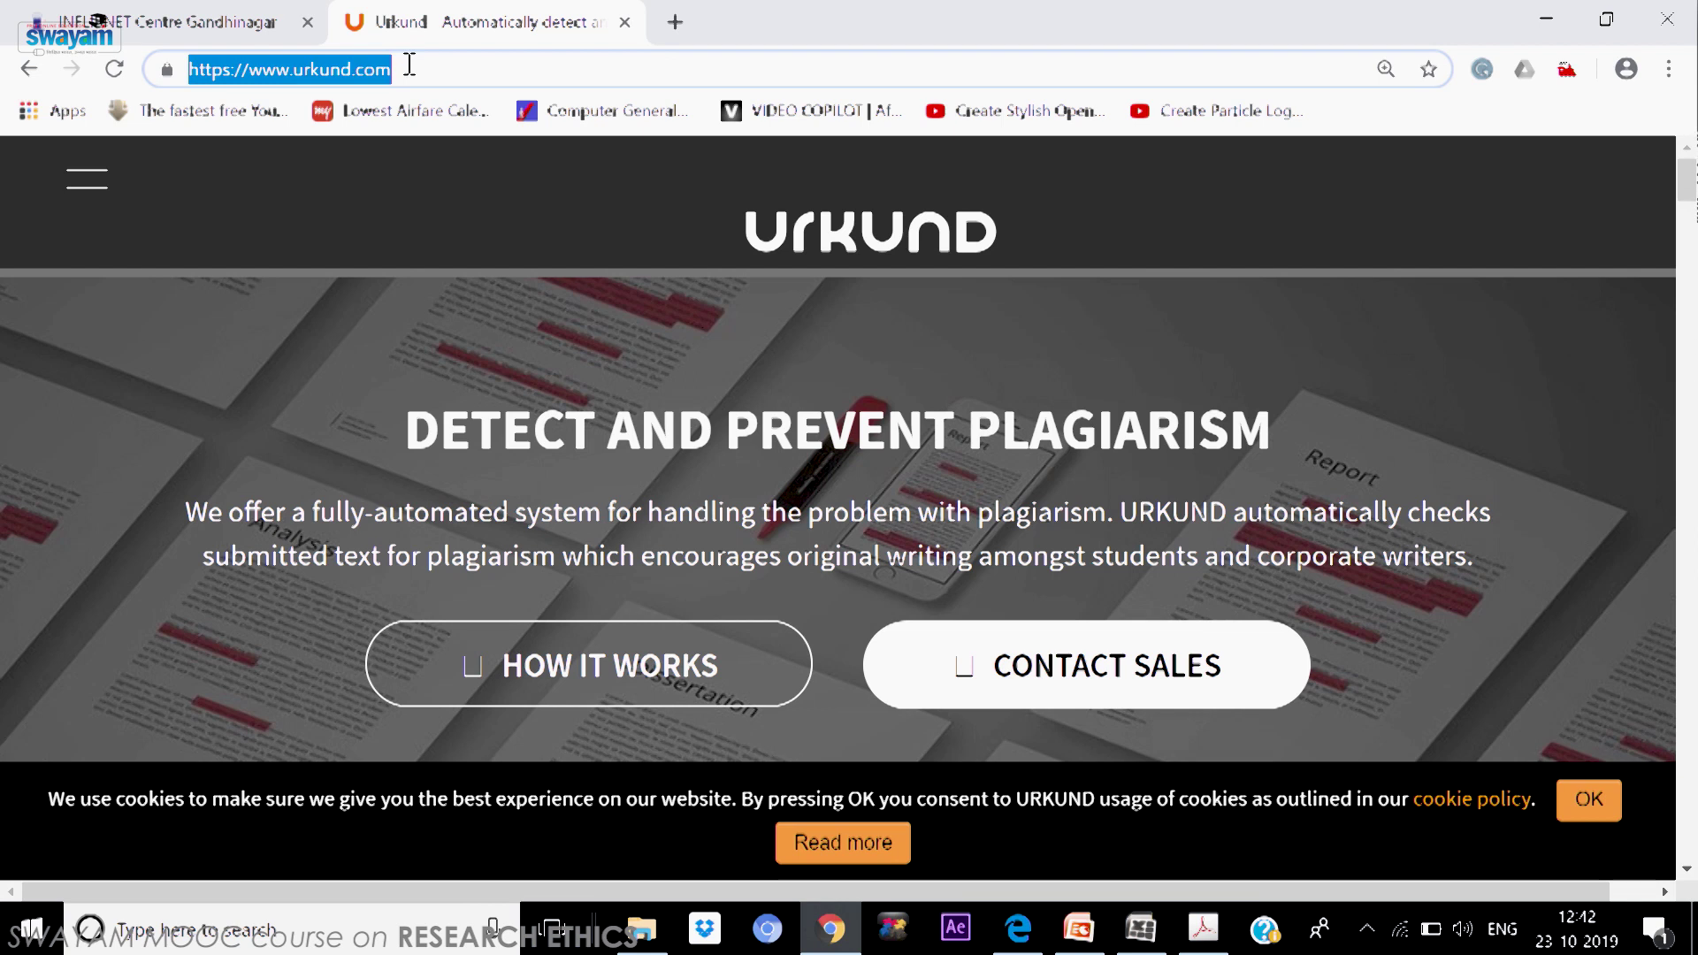
{"action": "key", "text": "ctrl+minus"}
{"action": "key", "text": "ctrl+minus"}
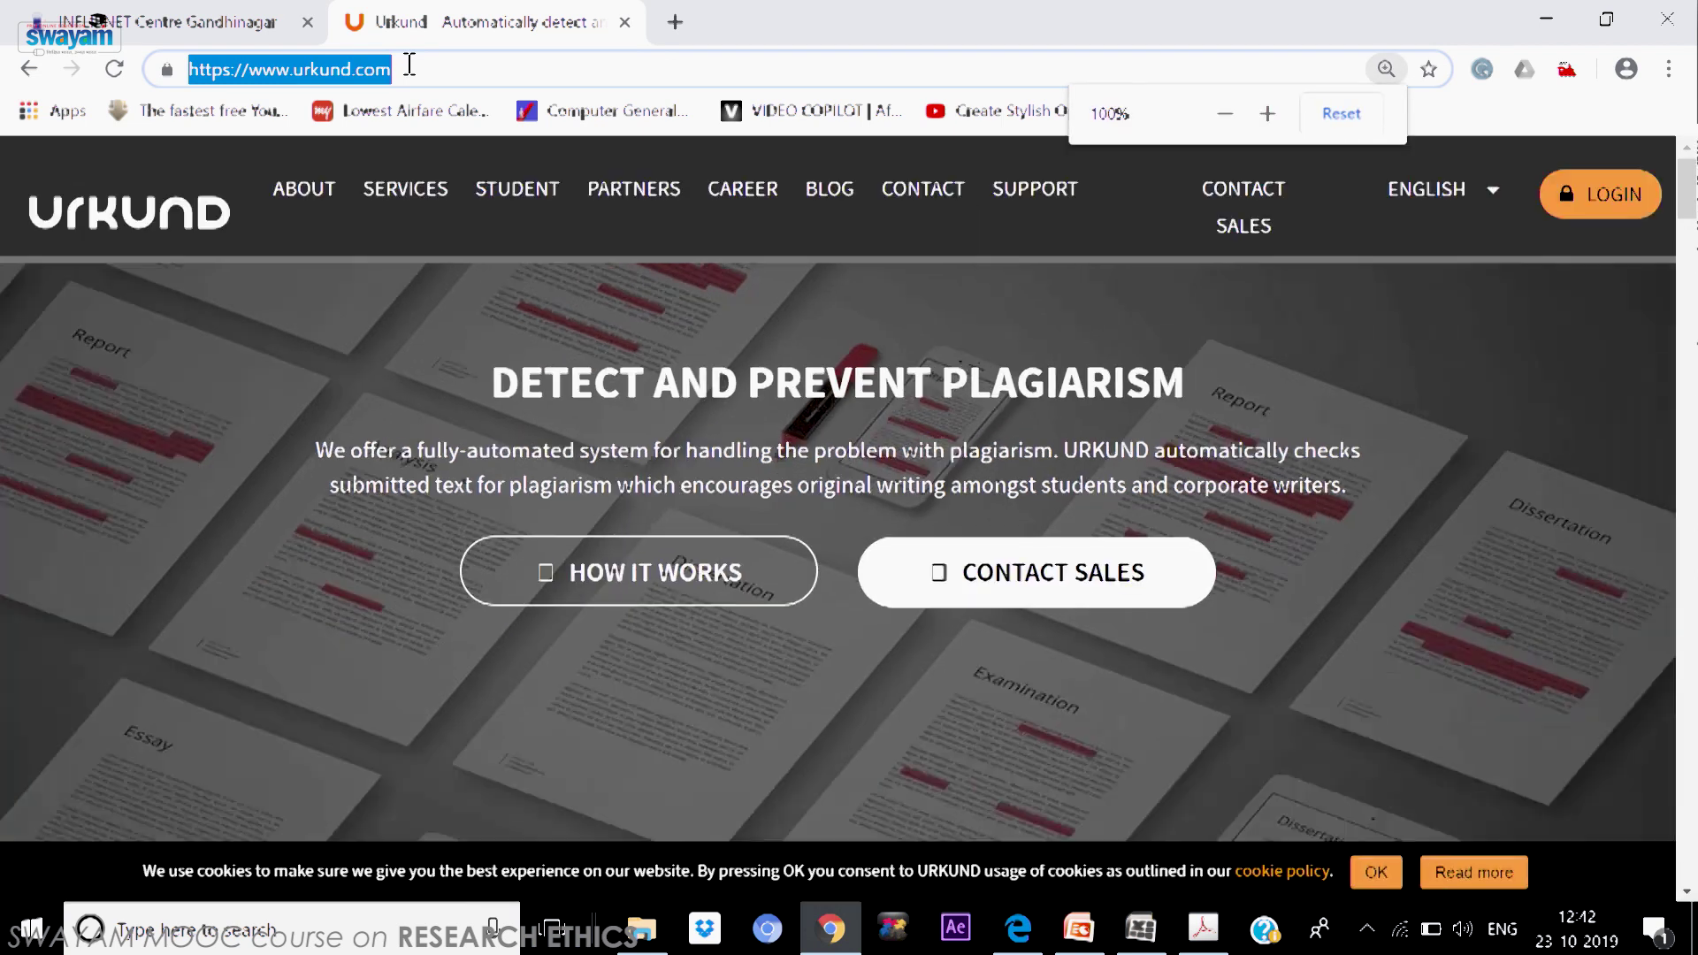
{"action": "left_click", "coordinate": [373, 336]}
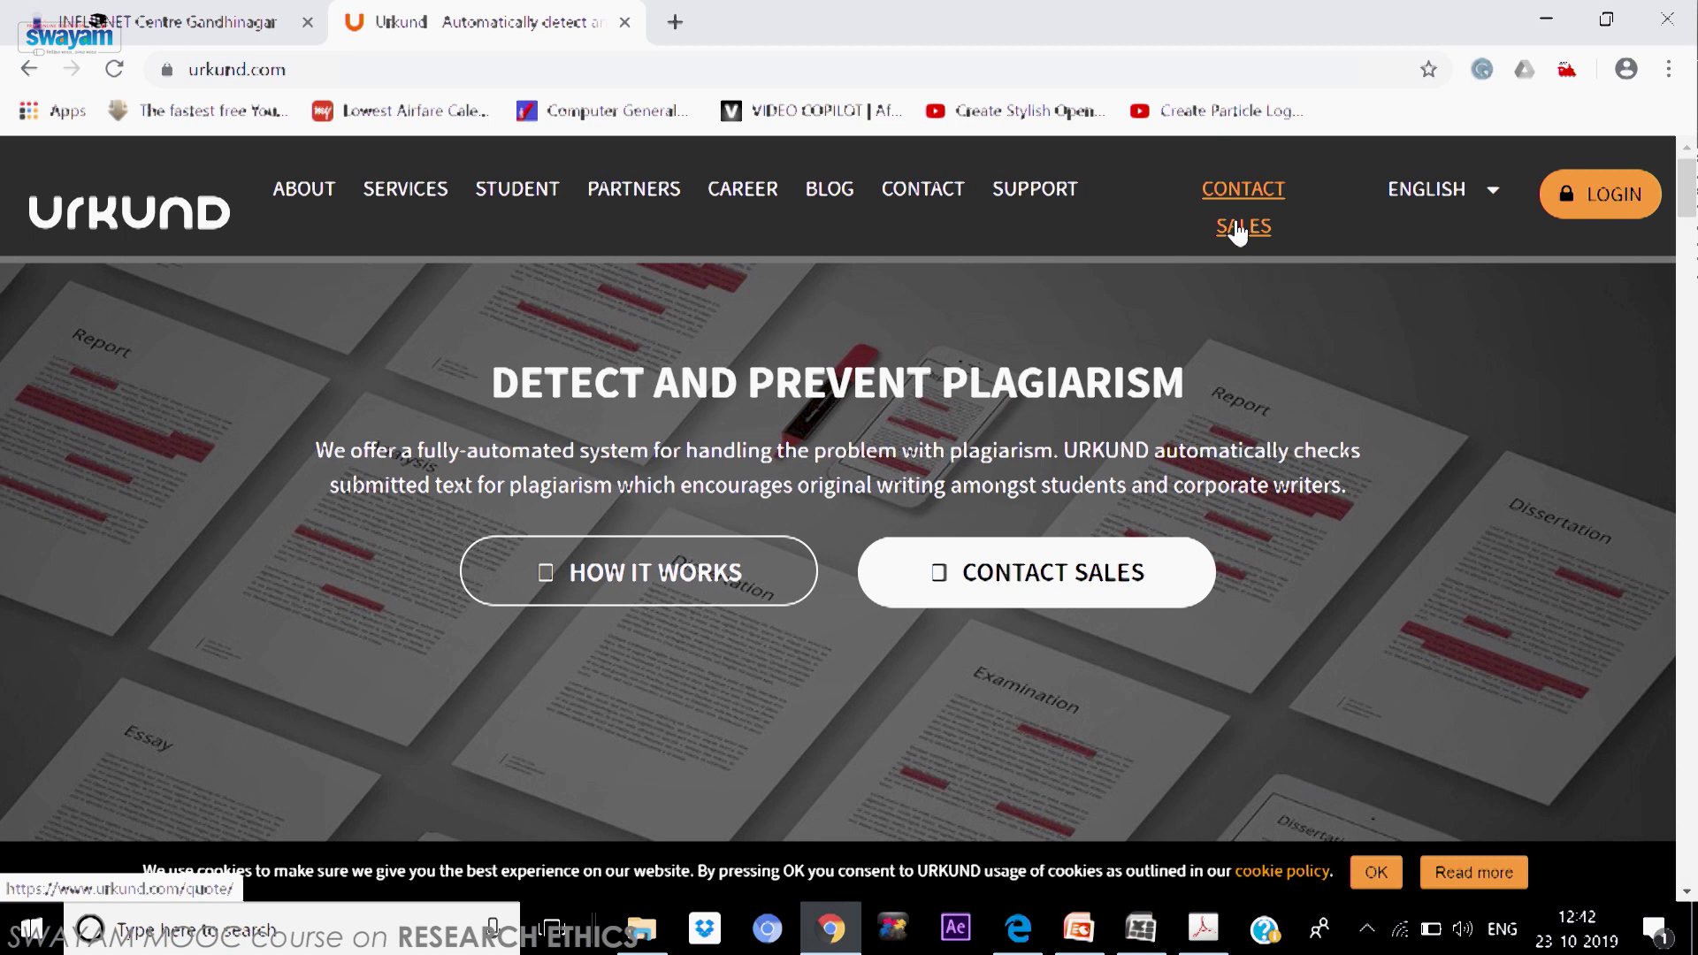
{"action": "mouse_move", "coordinate": [1451, 188]}
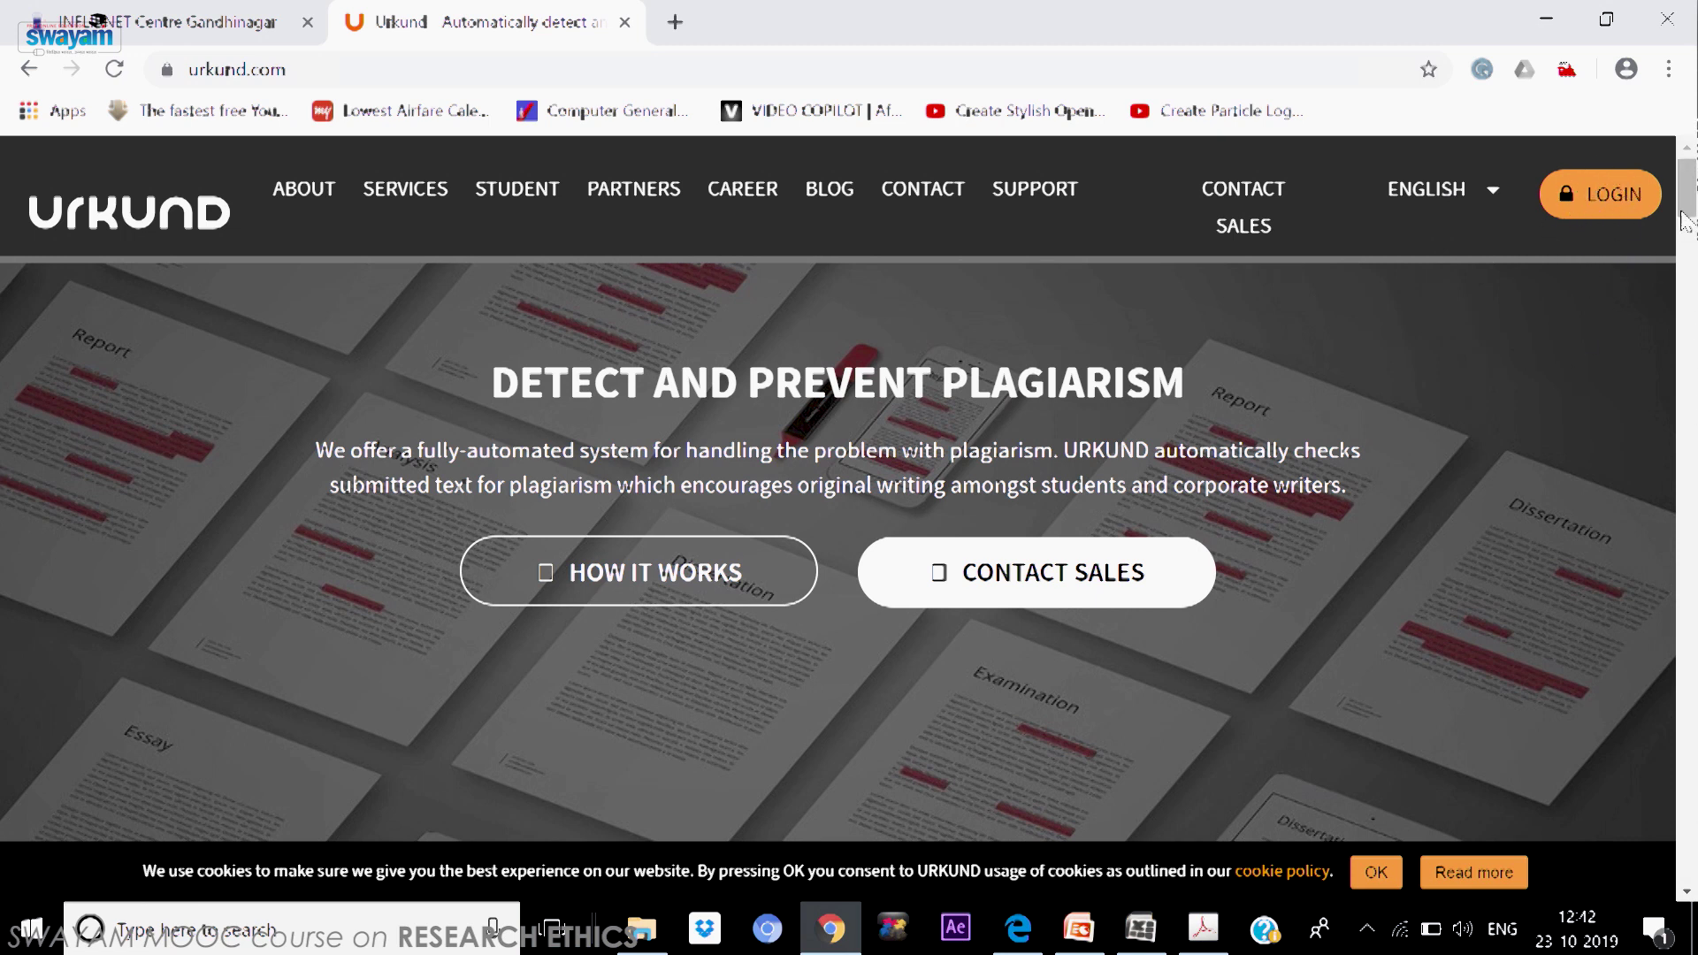
{"action": "left_click_drag", "start_coordinate": [1685, 212], "coordinate": [1695, 355]}
{"action": "scroll", "coordinate": [575, 520], "scroll_direction": "up", "scroll_amount": 2}
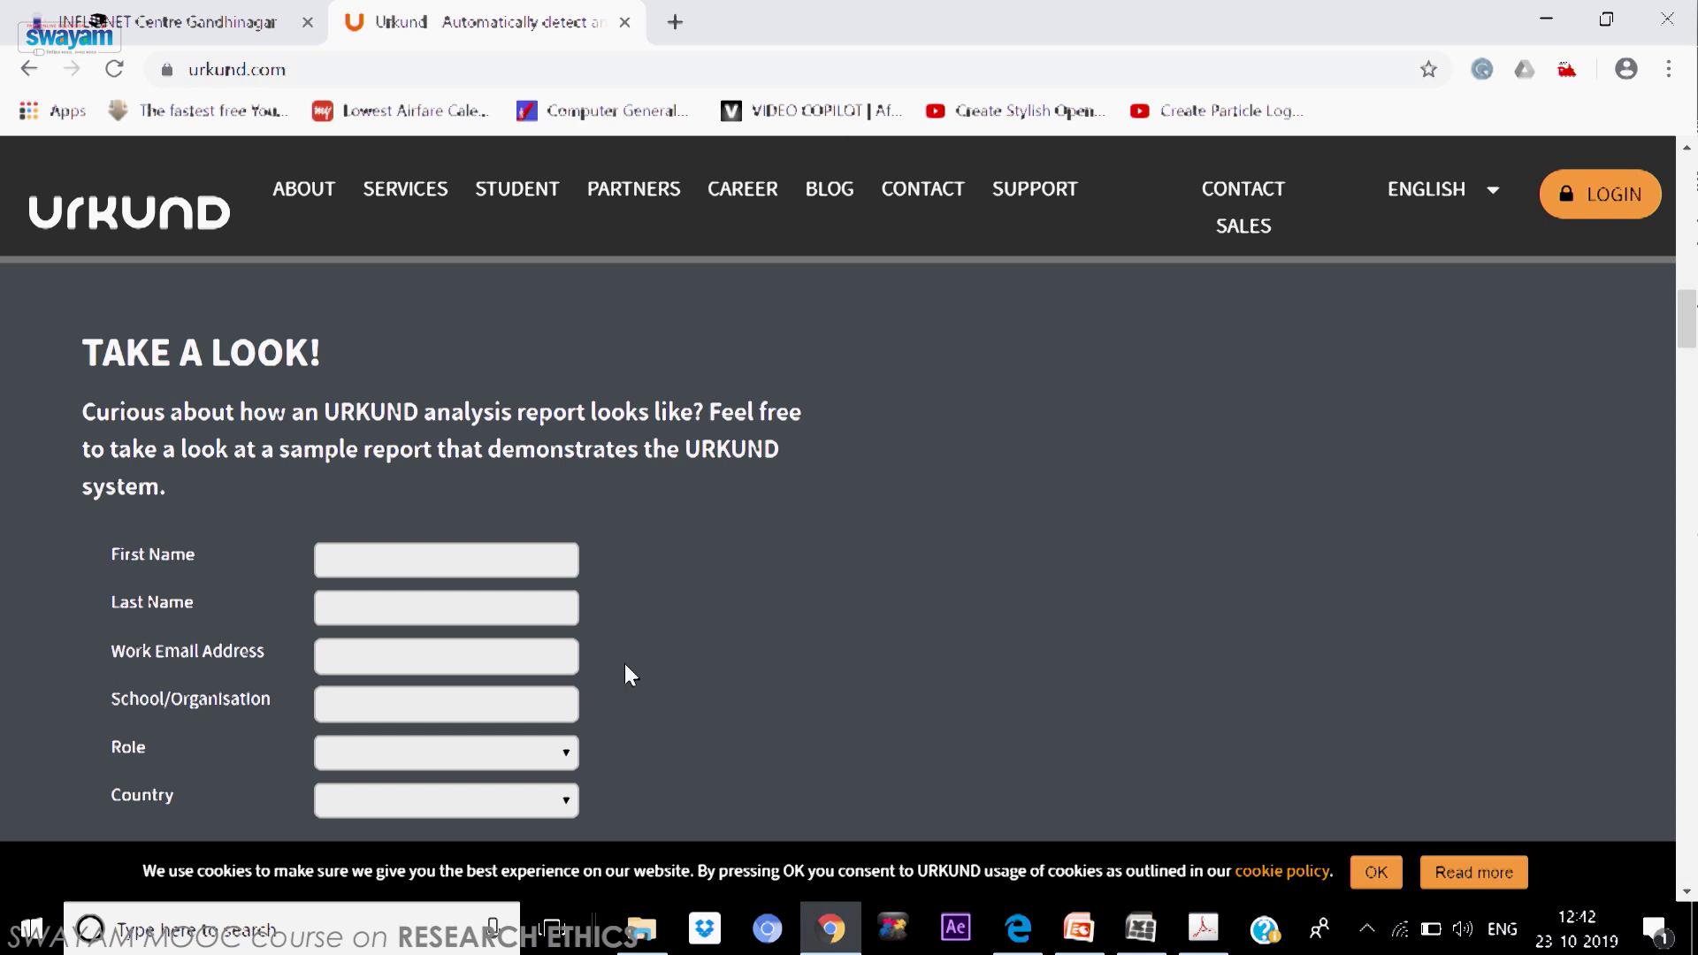
{"action": "scroll", "coordinate": [670, 601], "scroll_direction": "down", "scroll_amount": 2}
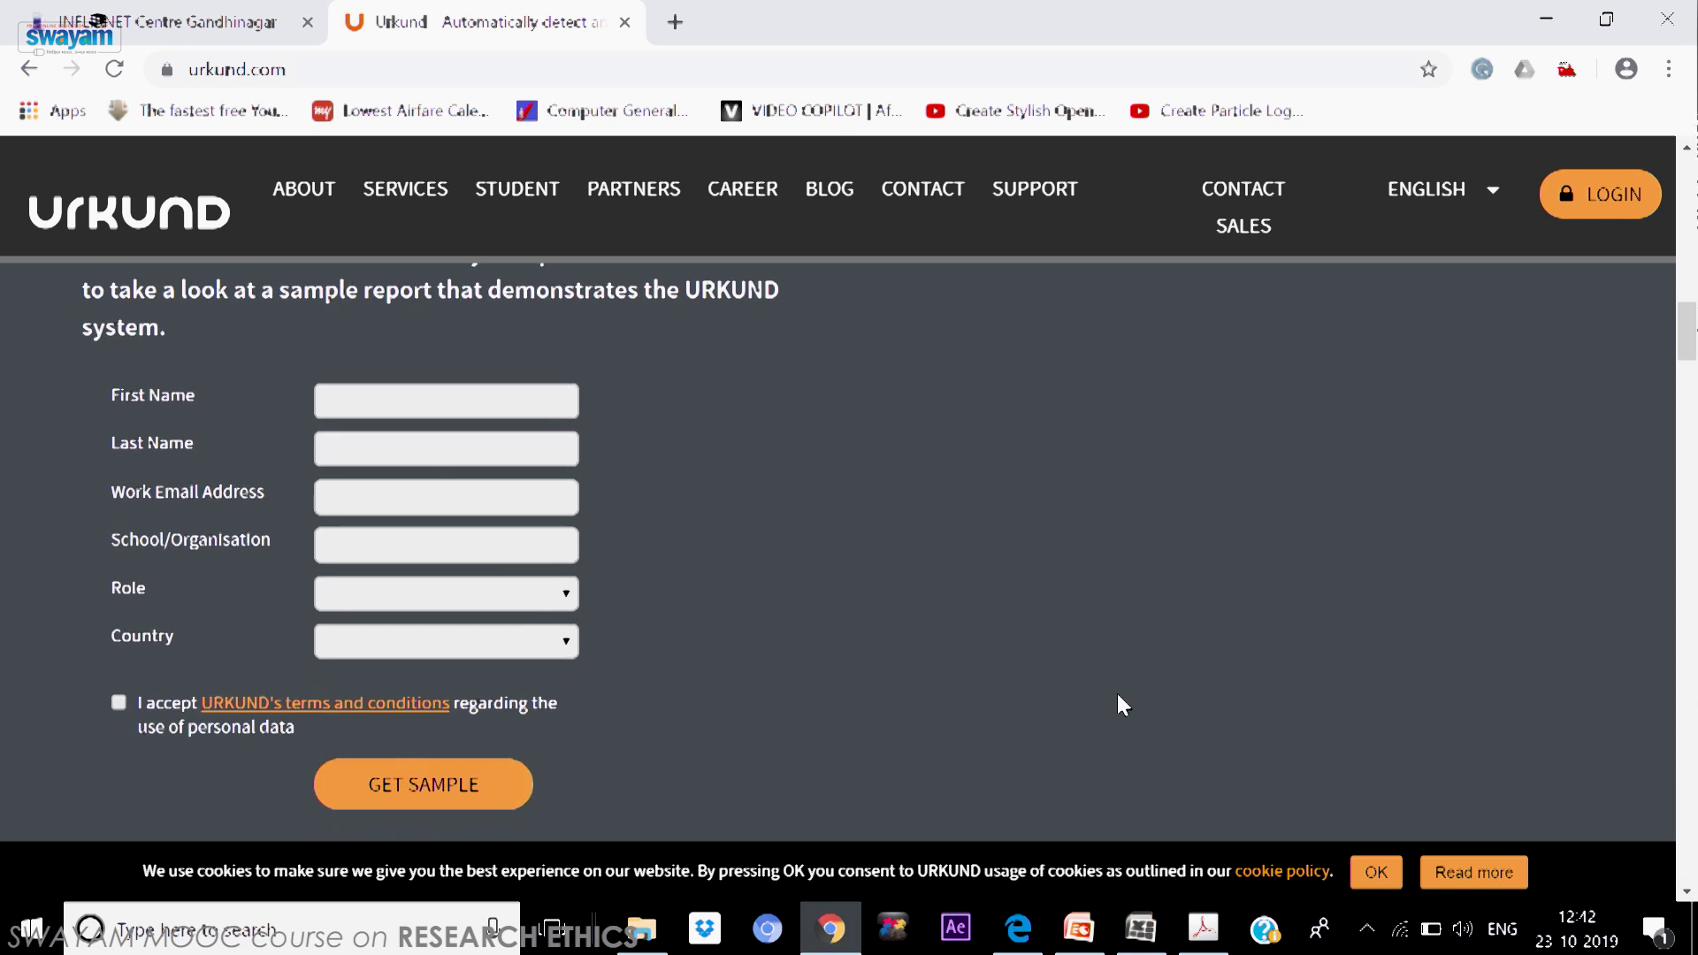
{"action": "left_click_drag", "start_coordinate": [1692, 329], "coordinate": [1695, 185]}
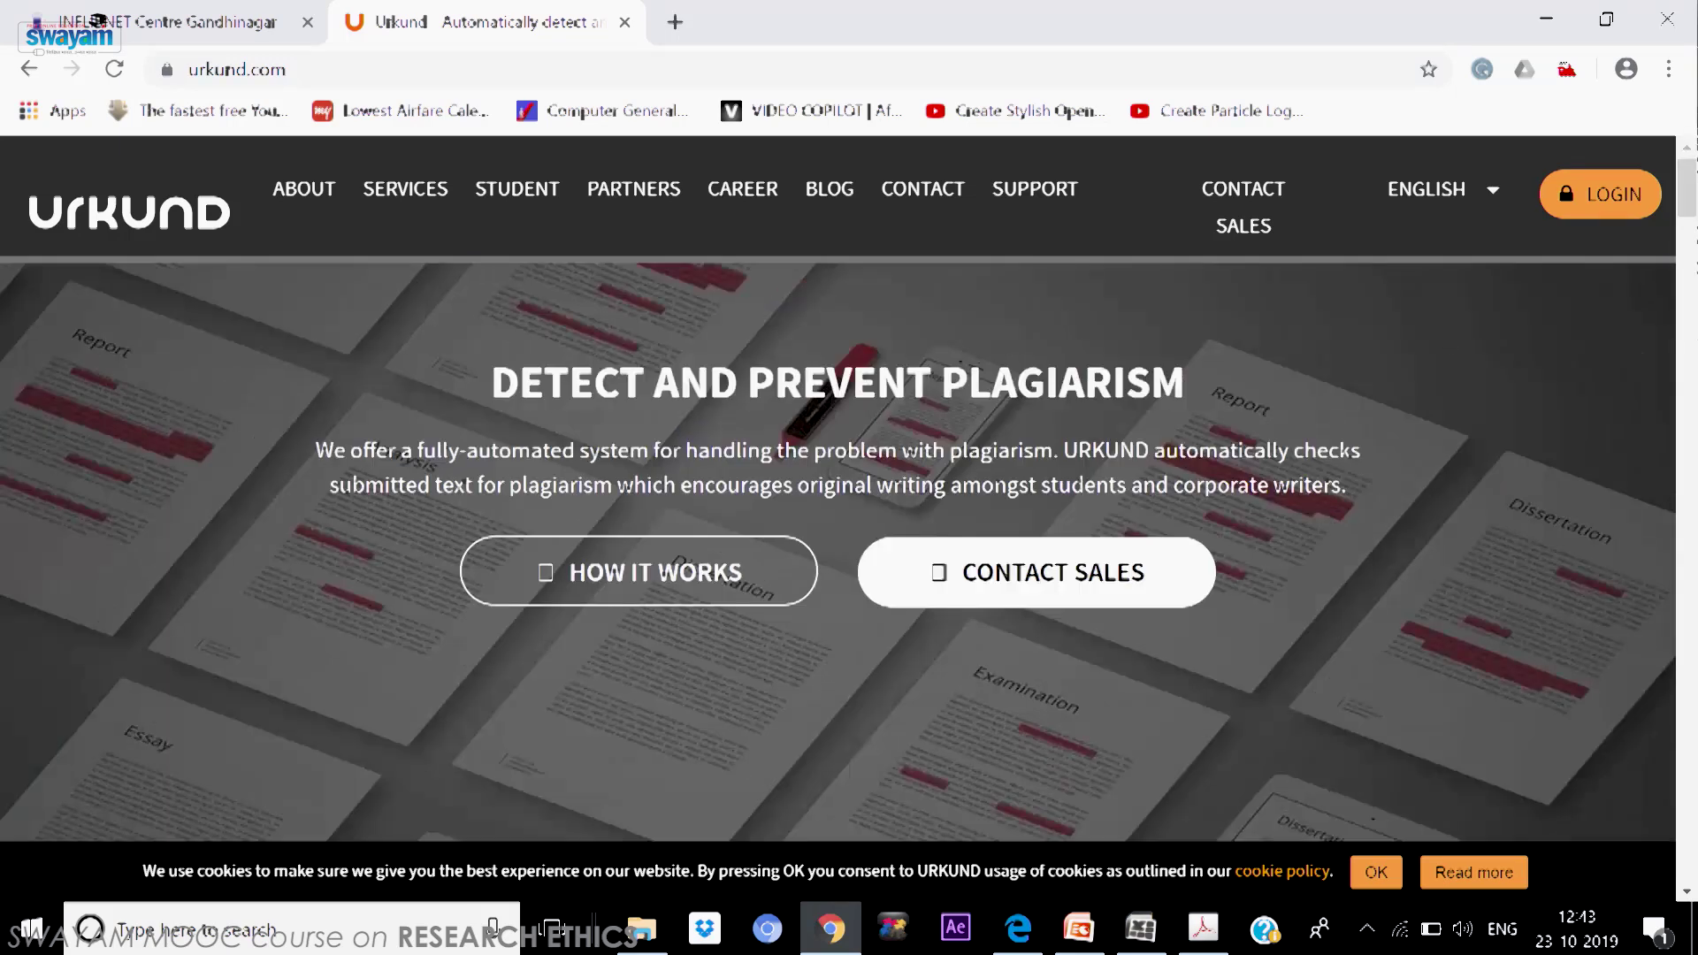
- Go through the LOGIN portal to 'Login to the URKUND system', revisiting it once
{"action": "left_click", "coordinate": [1597, 198]}
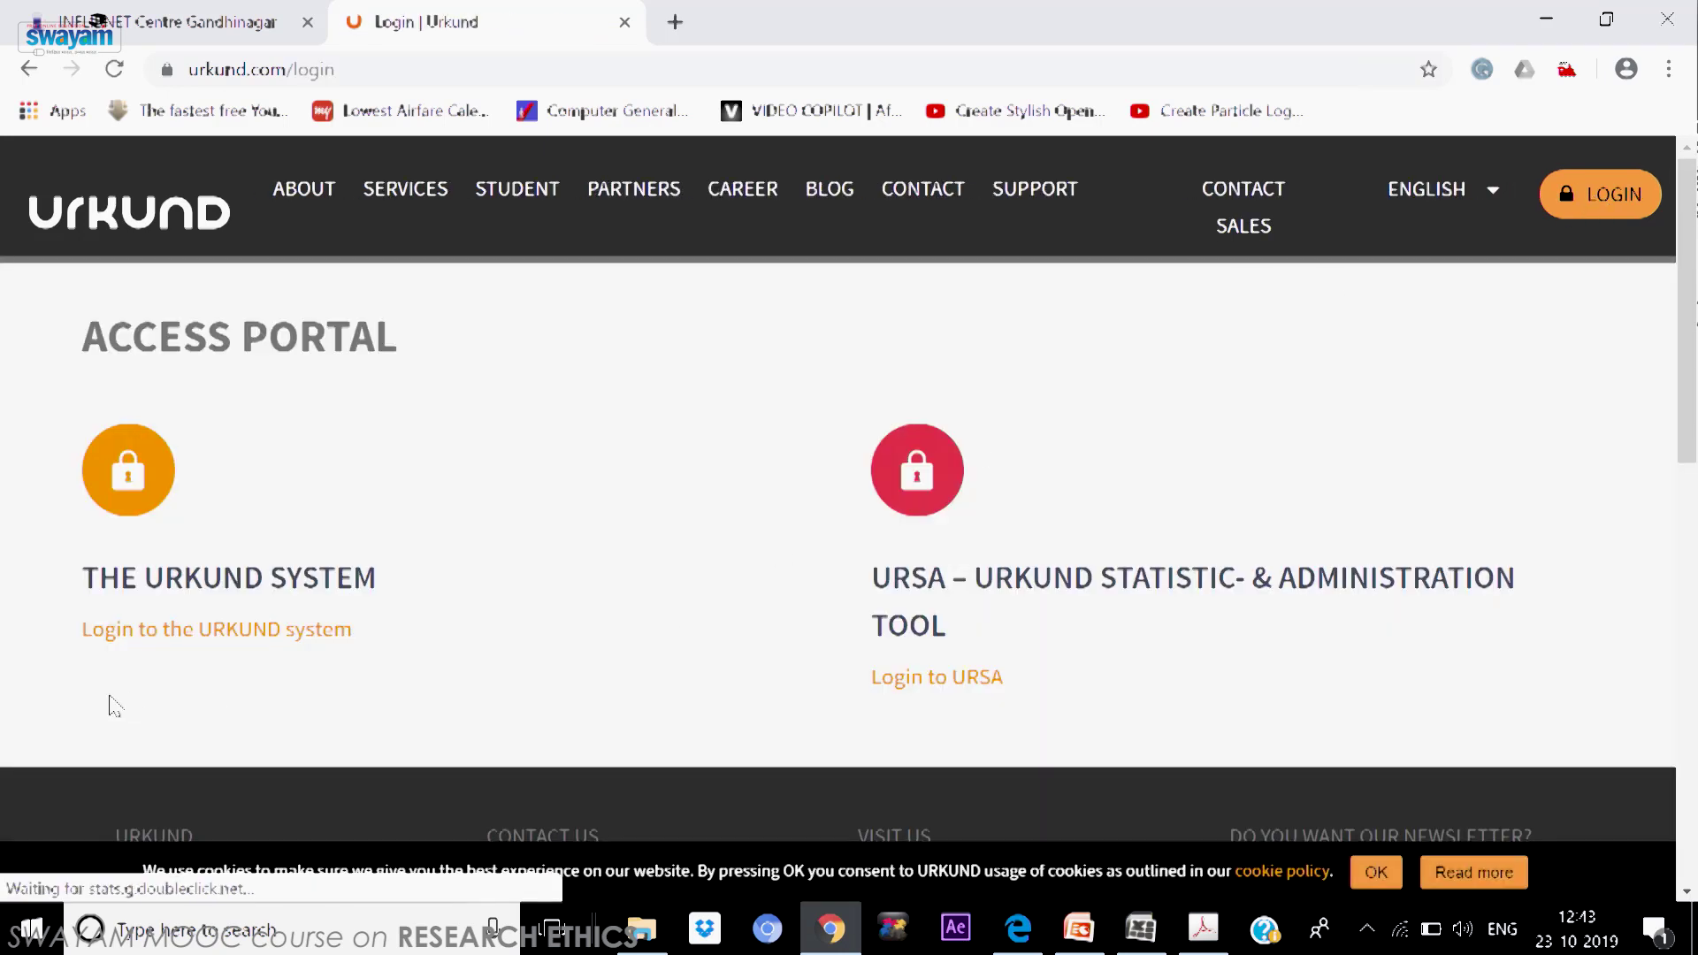
{"action": "left_click", "coordinate": [185, 635]}
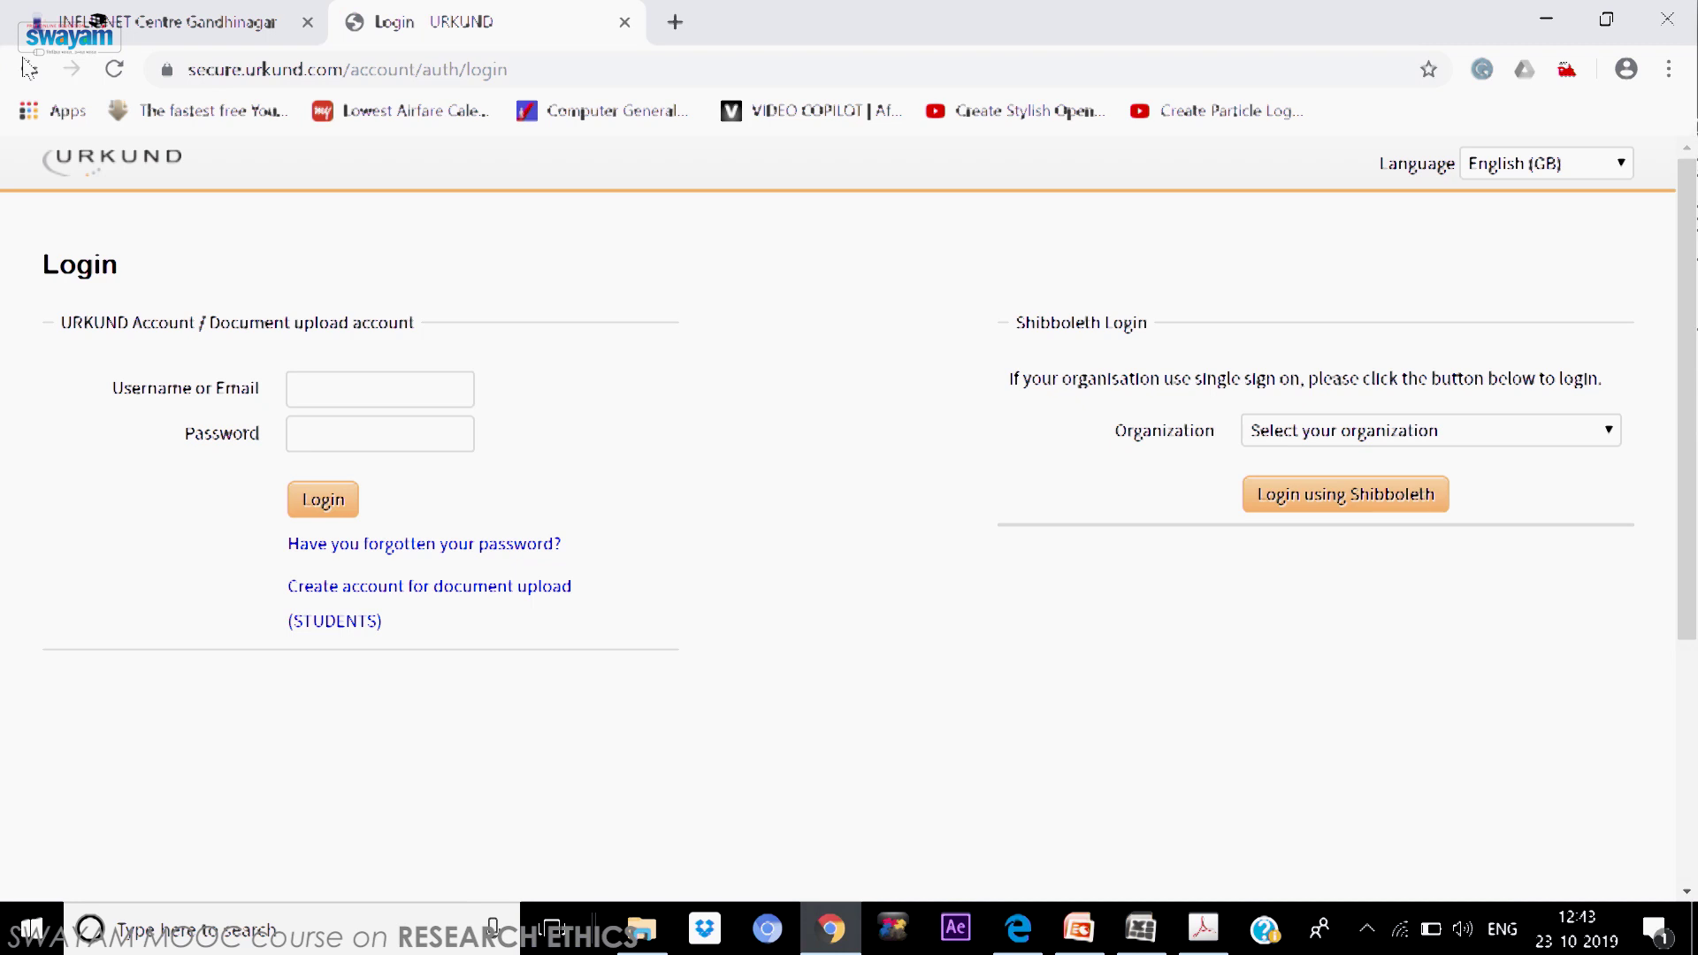
{"action": "left_click", "coordinate": [26, 67]}
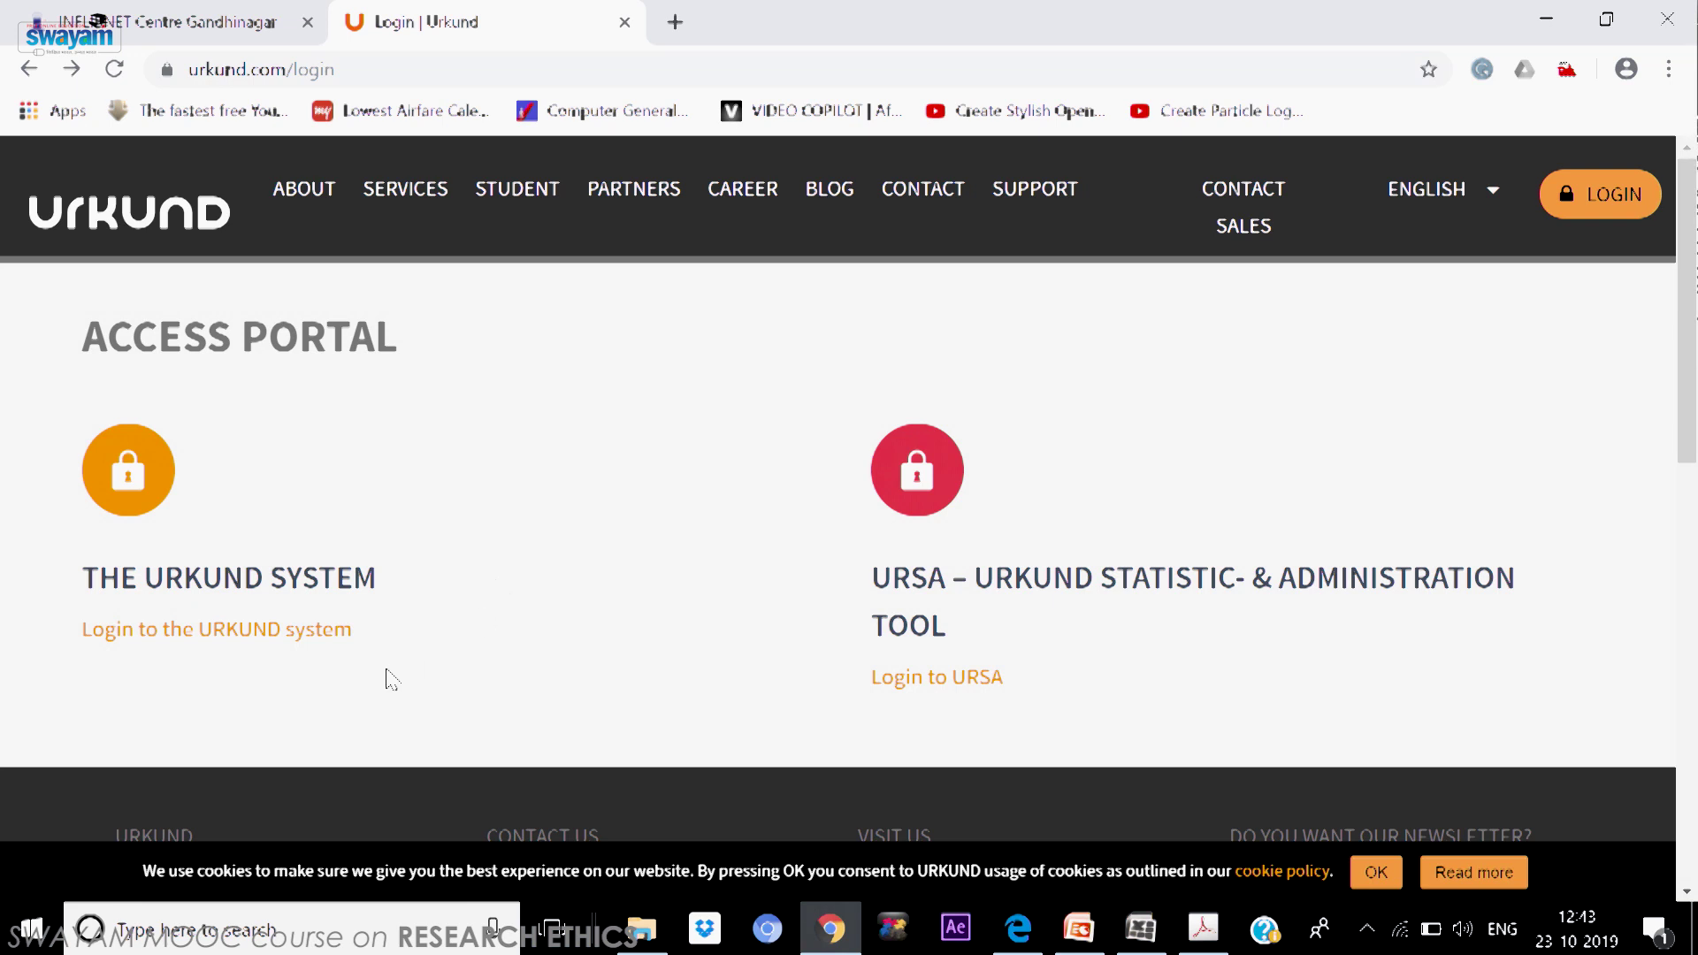
{"action": "left_click", "coordinate": [224, 633]}
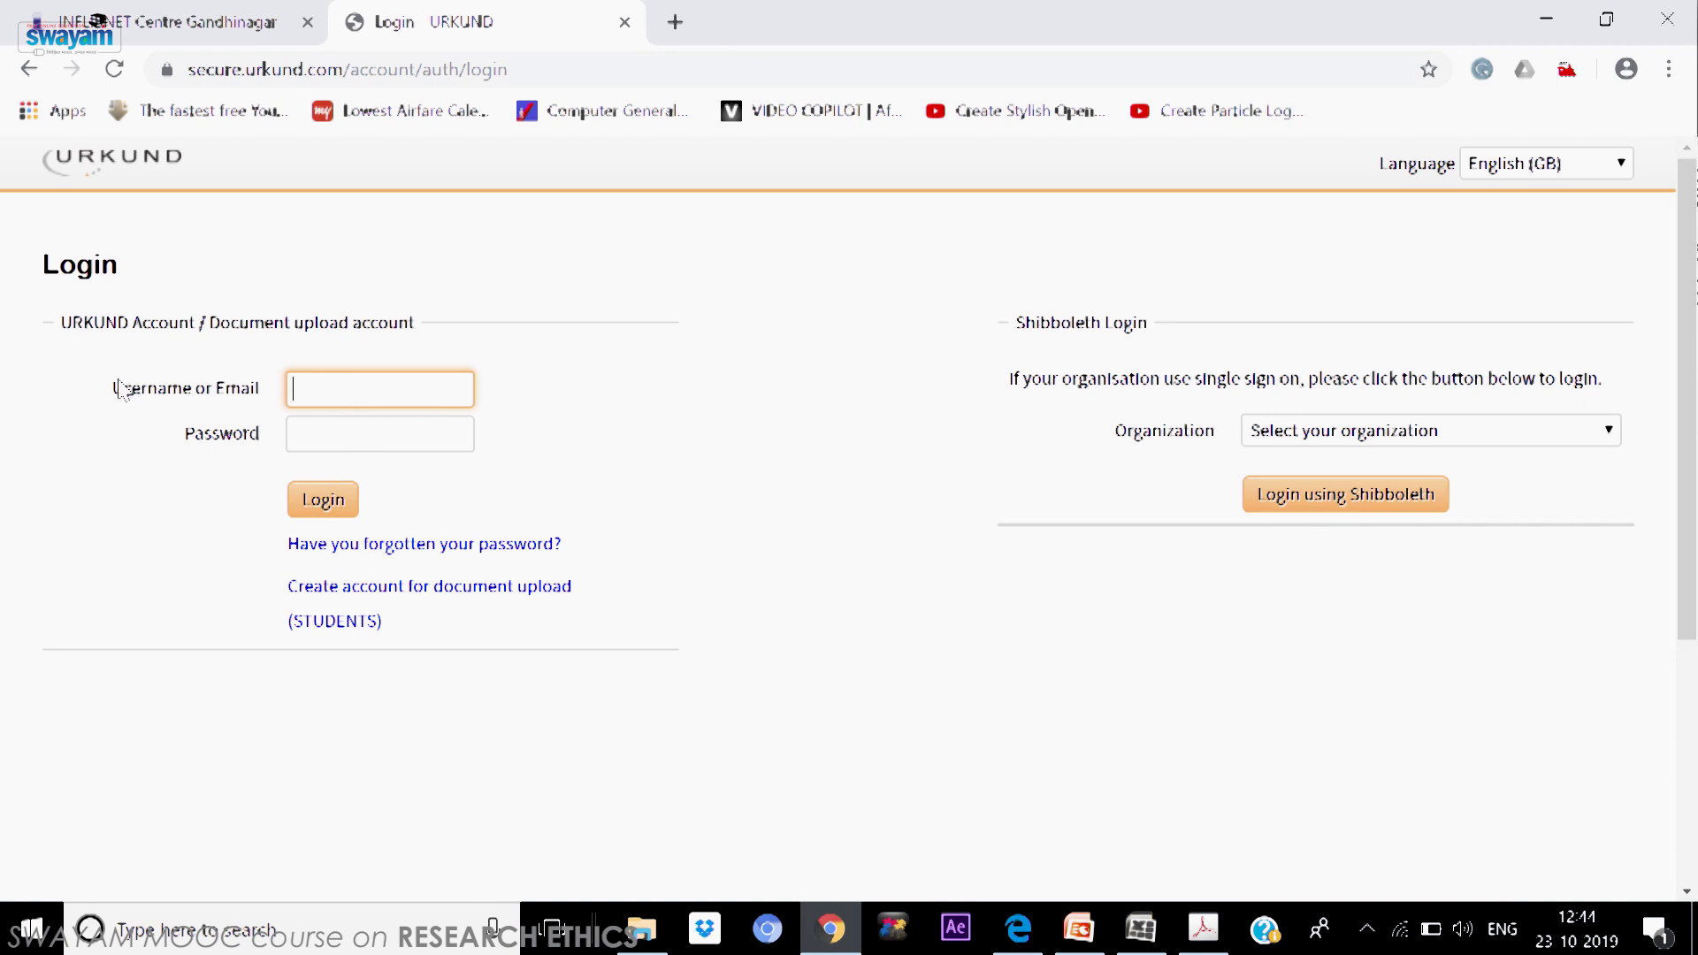
- Check the Organization list without choosing one, then autofill the account username and password
{"action": "left_click_drag", "start_coordinate": [115, 400], "coordinate": [274, 394]}
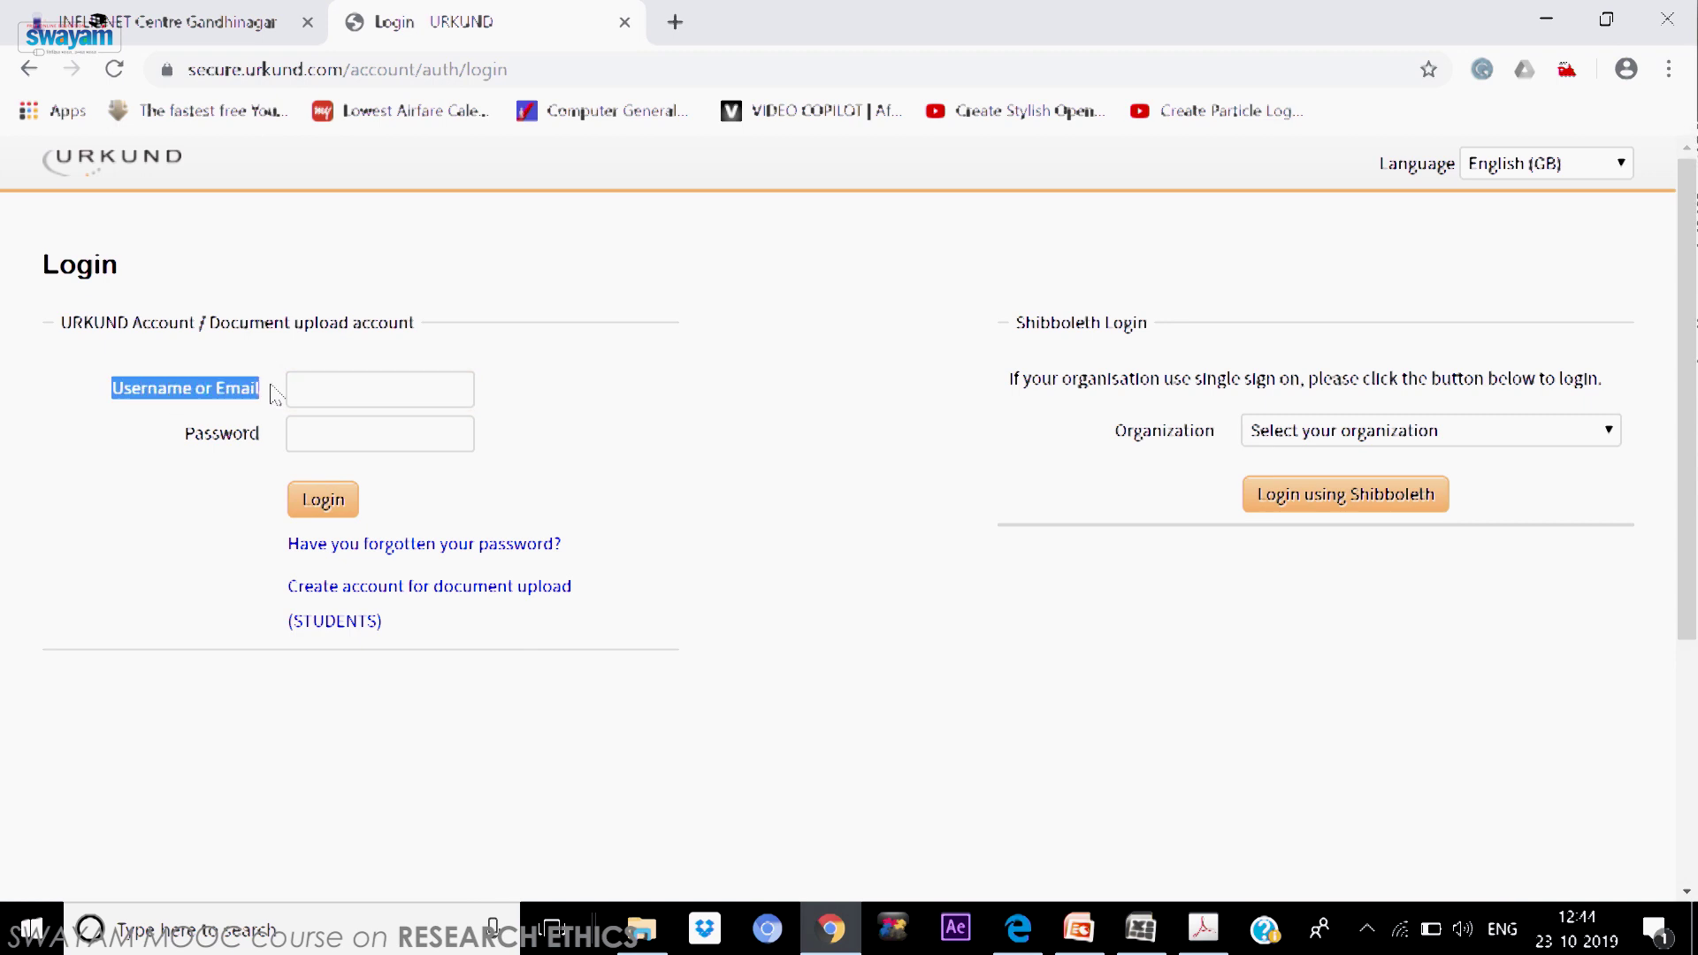
{"action": "left_click", "coordinate": [226, 439]}
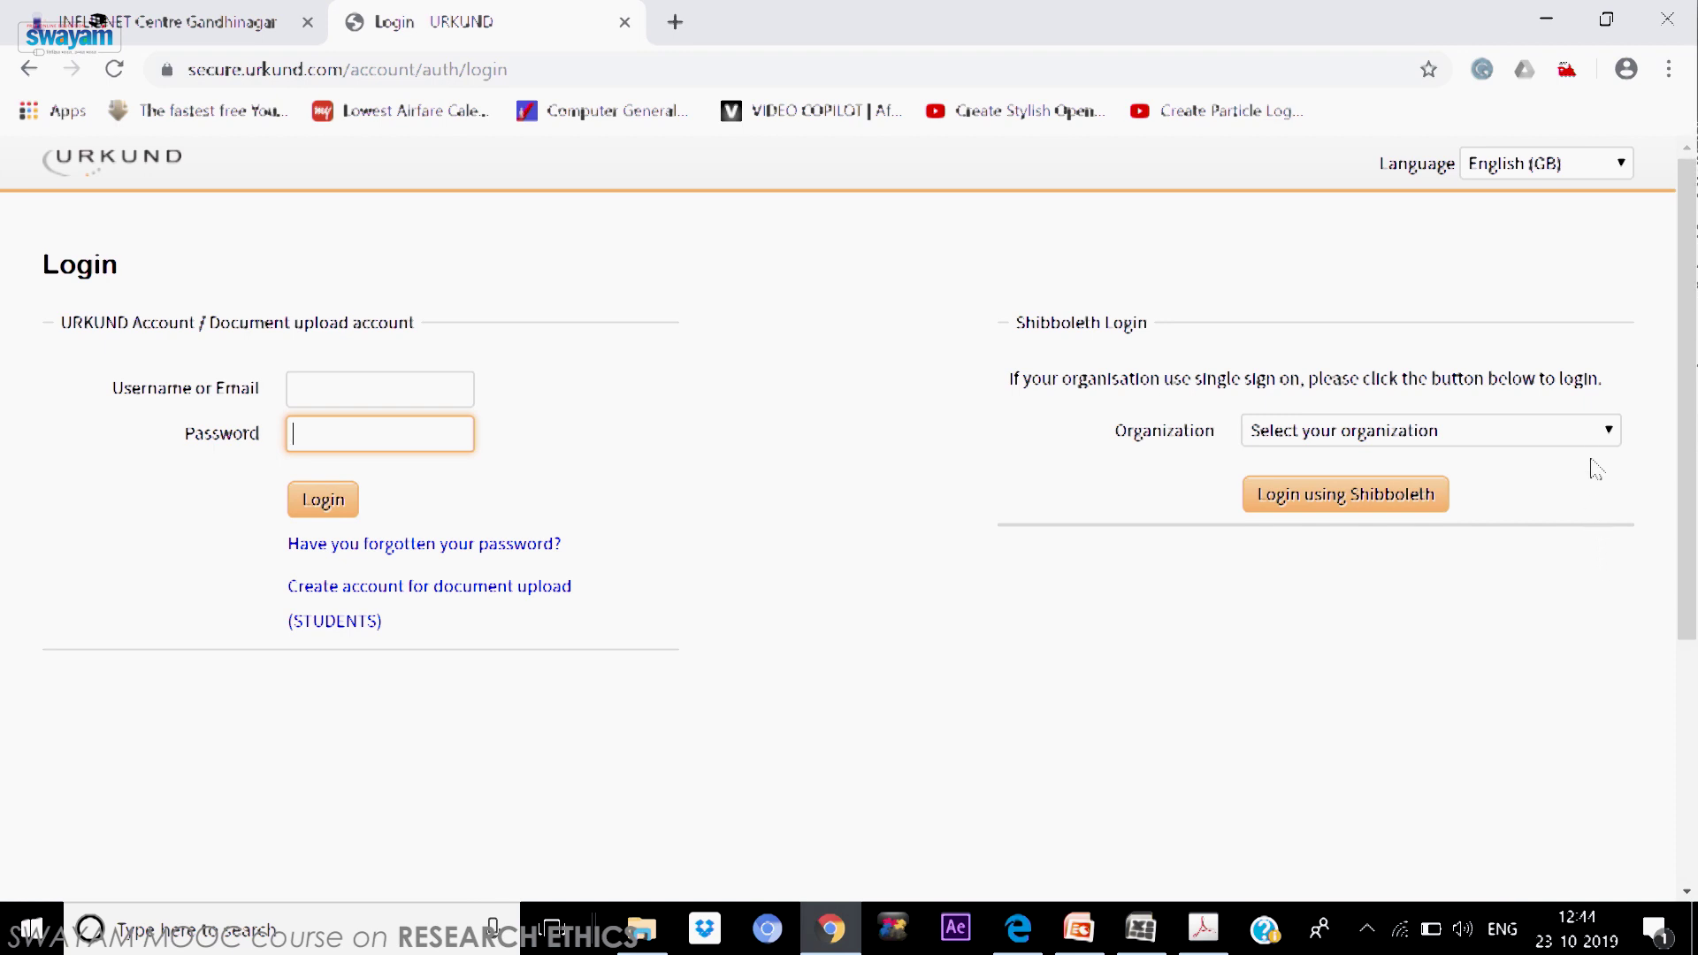
{"action": "left_click", "coordinate": [1609, 432]}
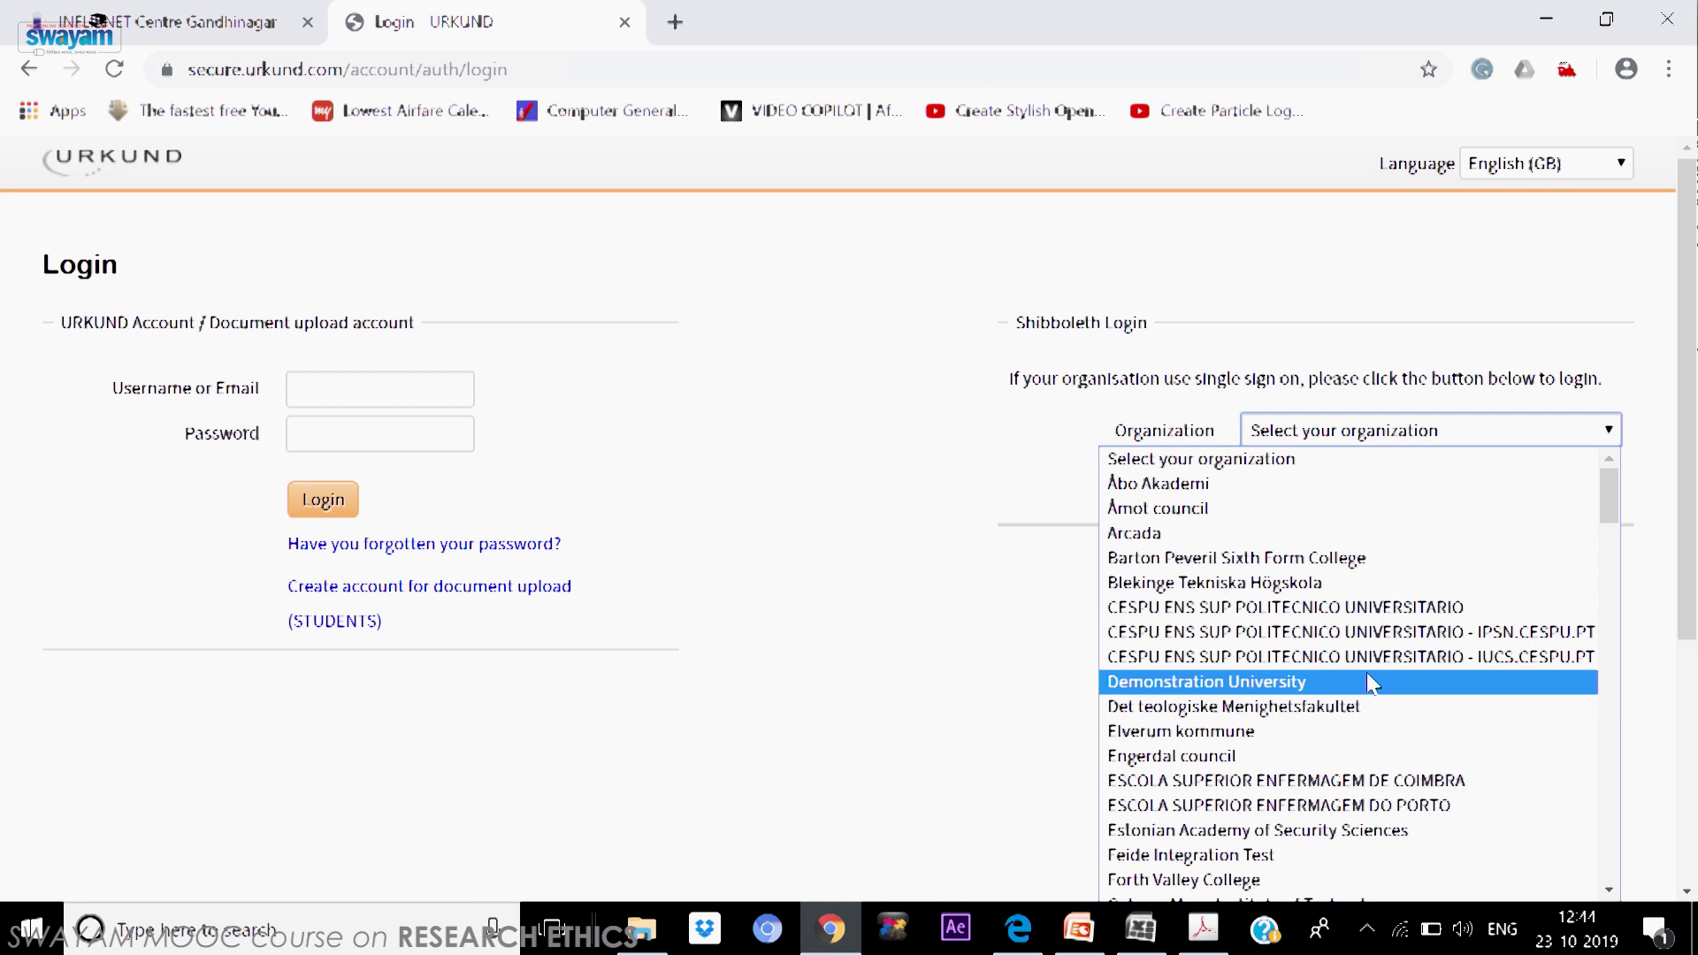
{"action": "left_click", "coordinate": [1038, 587]}
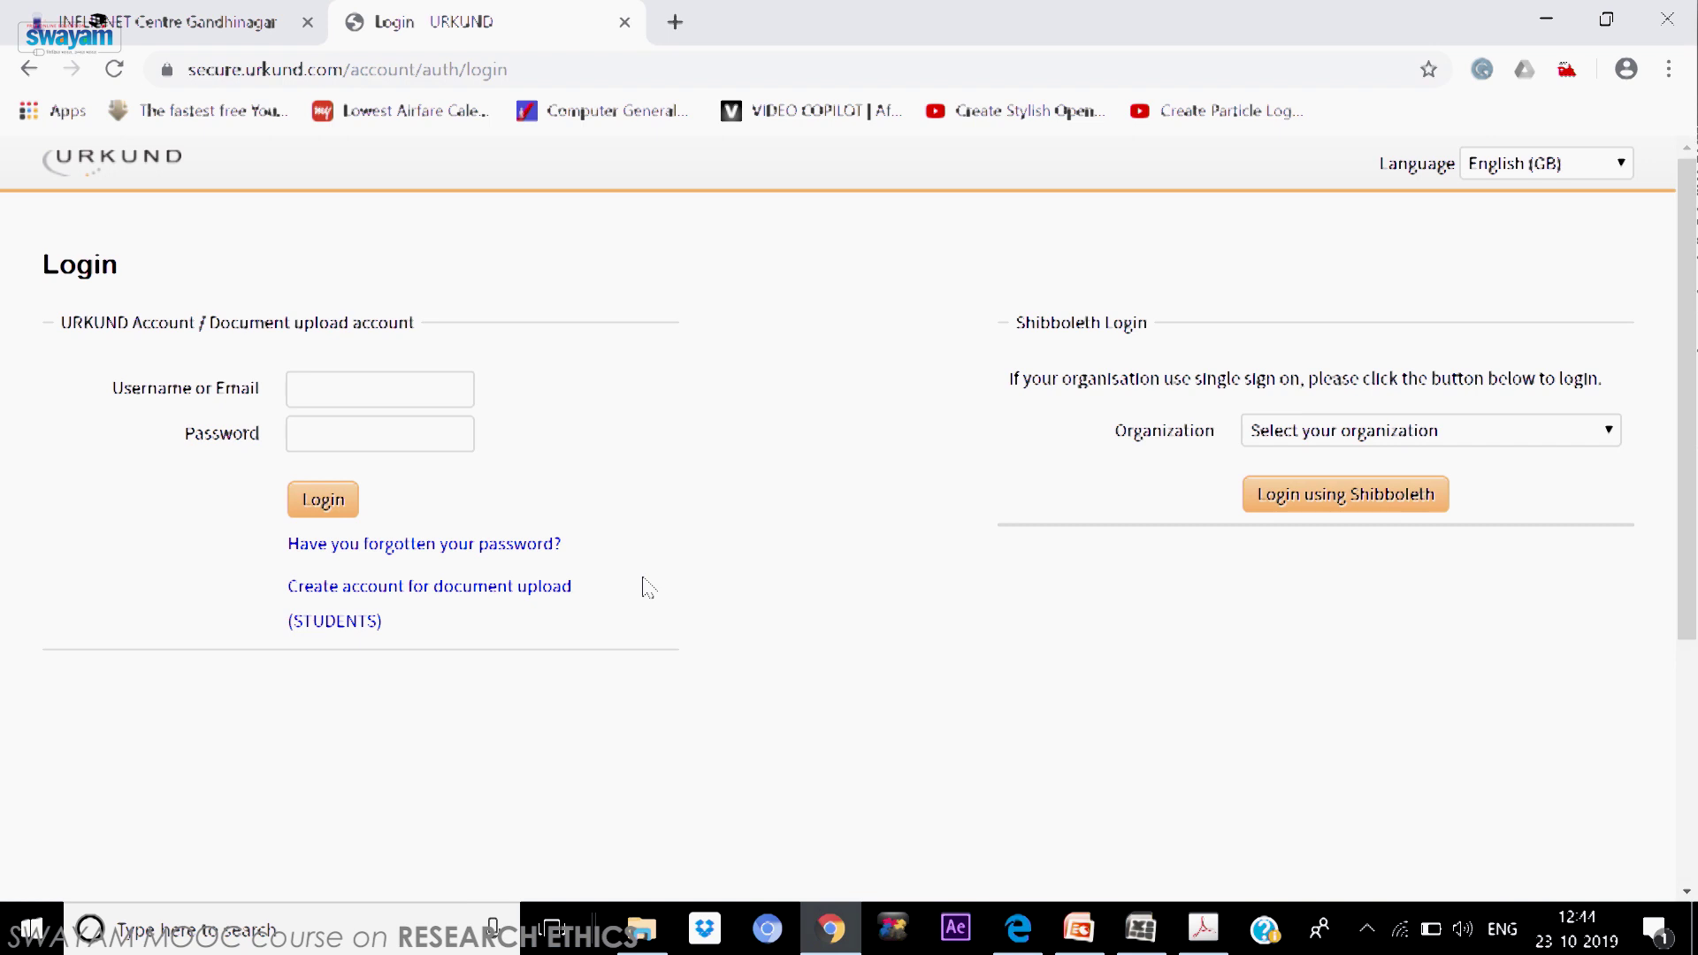
{"action": "left_click", "coordinate": [375, 400]}
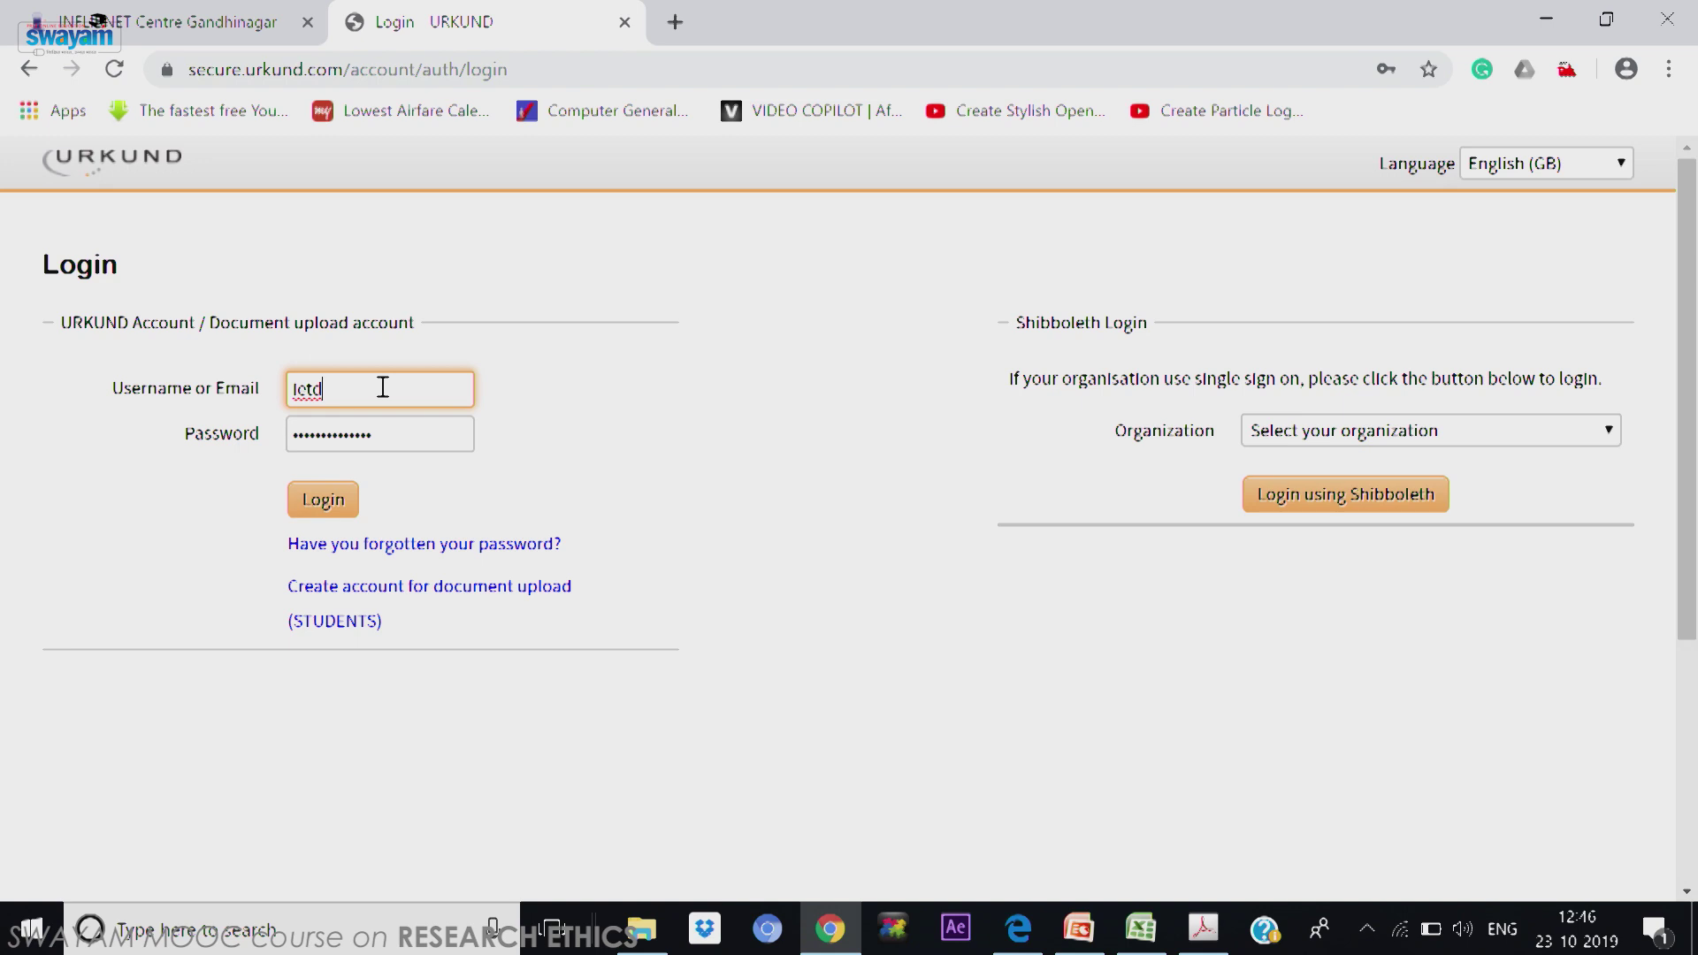
- Complete the username in the Username or Email field and submit the login
{"action": "type", "text": "2016"}
{"action": "key", "text": "Return"}
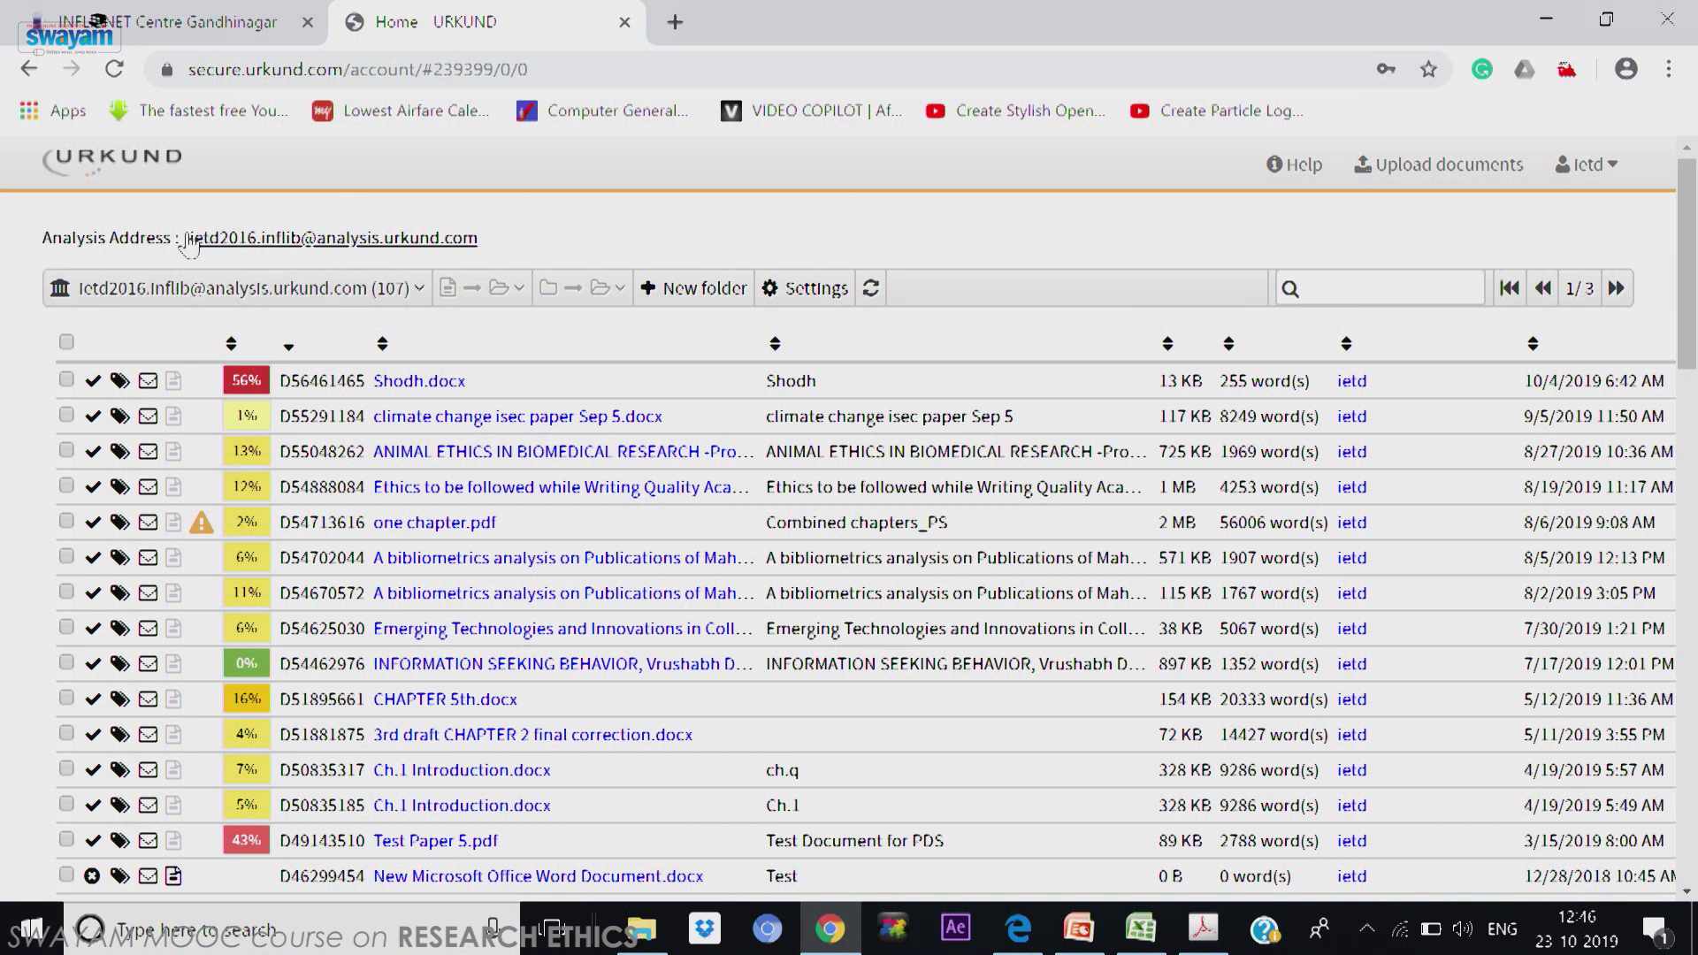
{"action": "left_click_drag", "start_coordinate": [188, 240], "coordinate": [531, 255]}
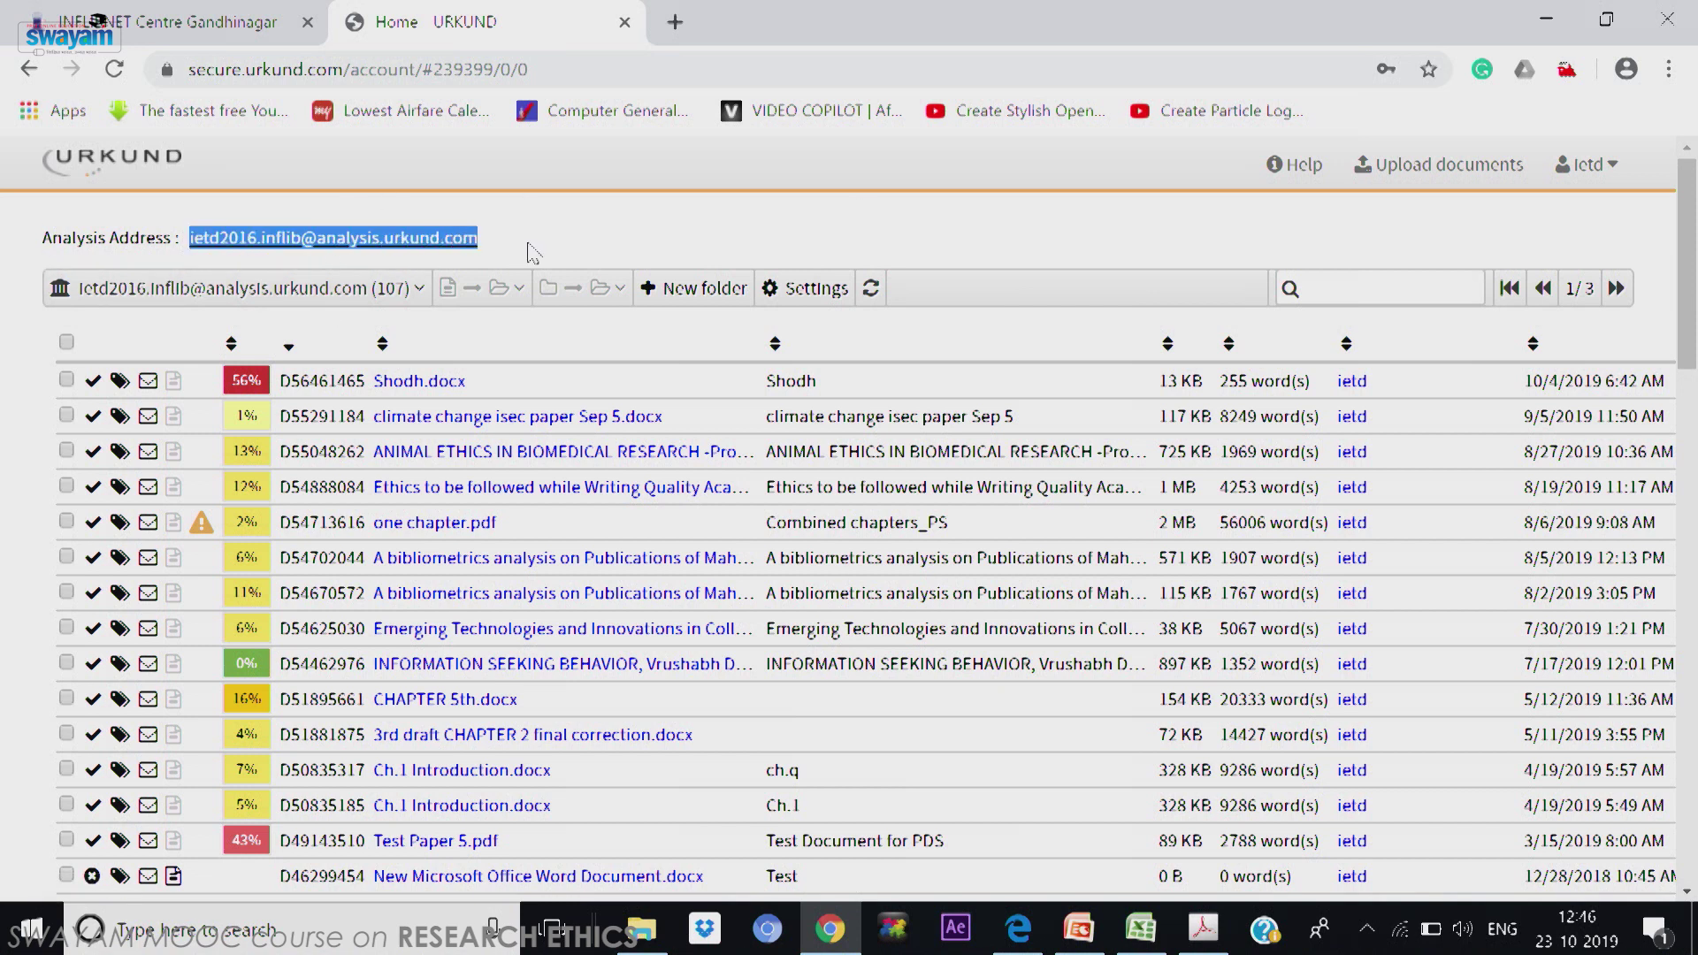
{"action": "key", "text": "ctrl+plus"}
{"action": "key", "text": "ctrl+plus"}
{"action": "key", "text": "ctrl+plus"}
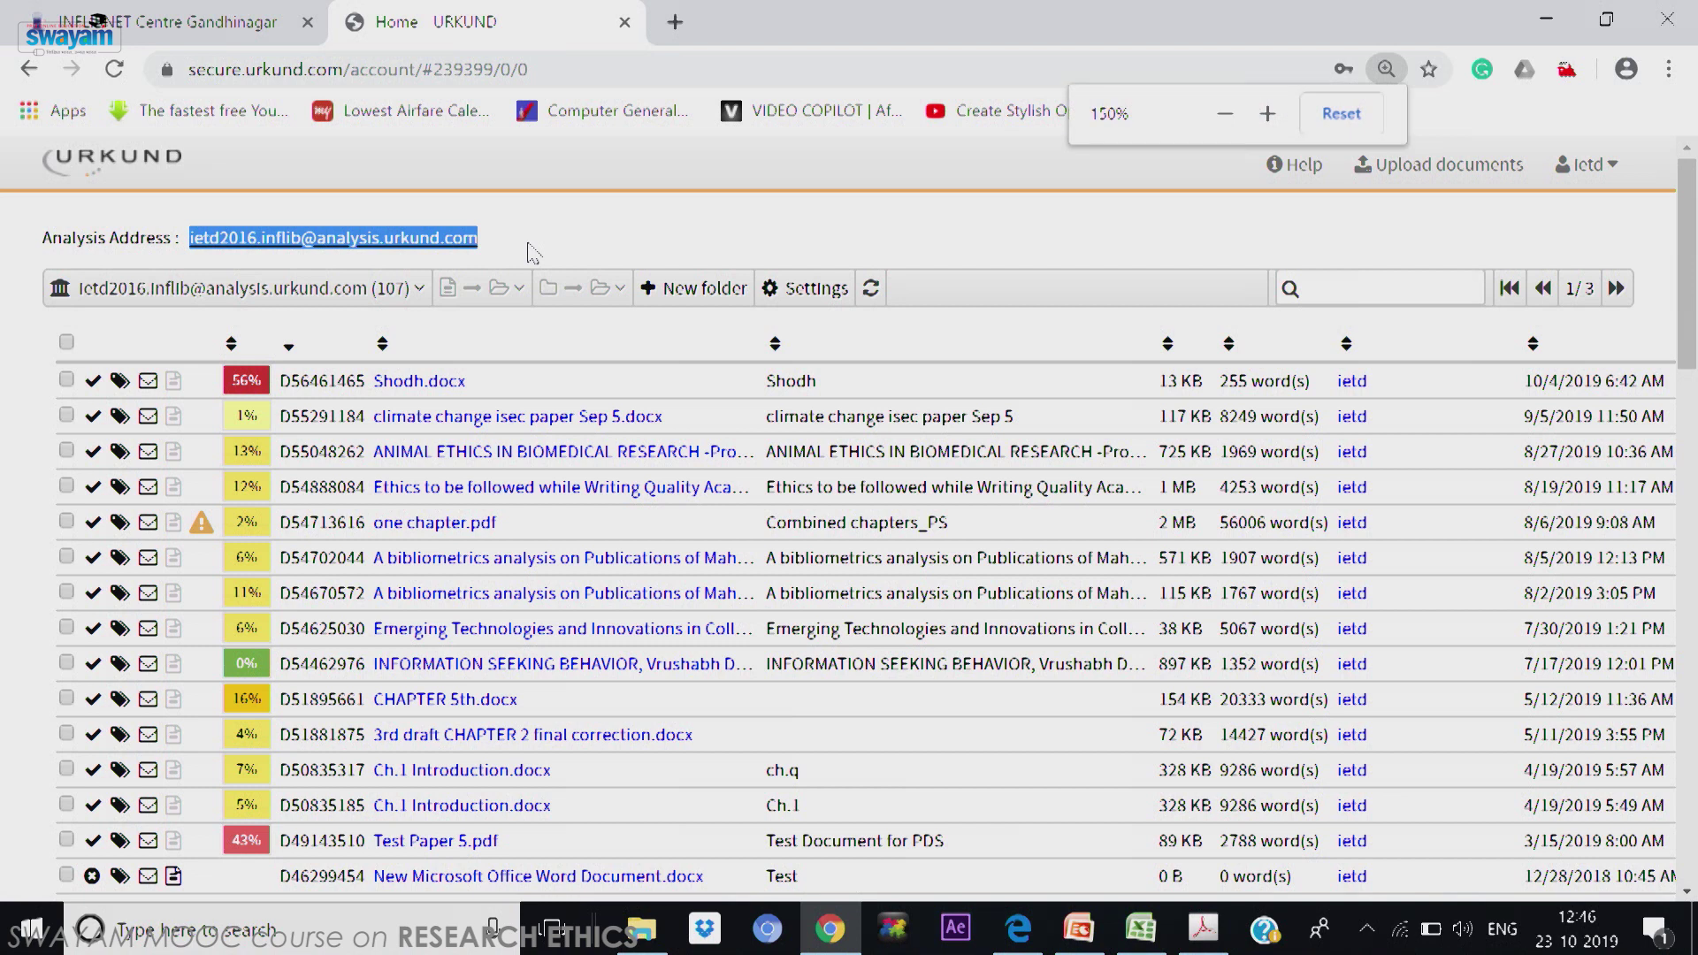
{"action": "key", "text": "ctrl+plus"}
{"action": "key", "text": "ctrl+plus"}
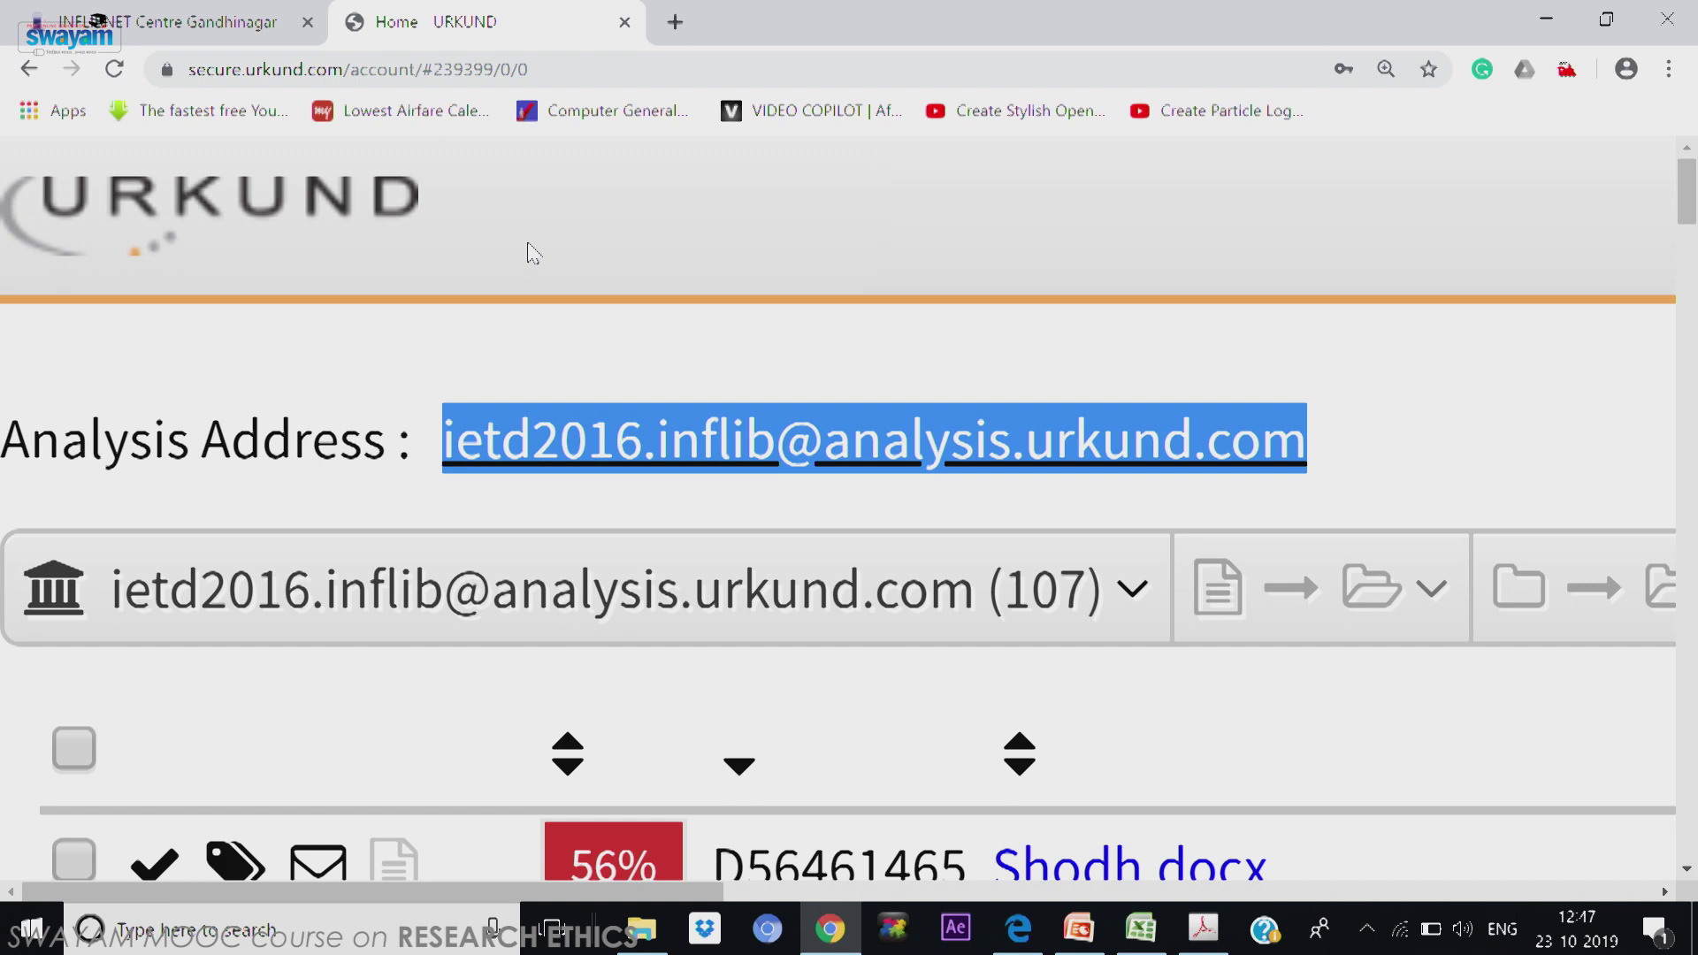
{"action": "key", "text": "ctrl+minus"}
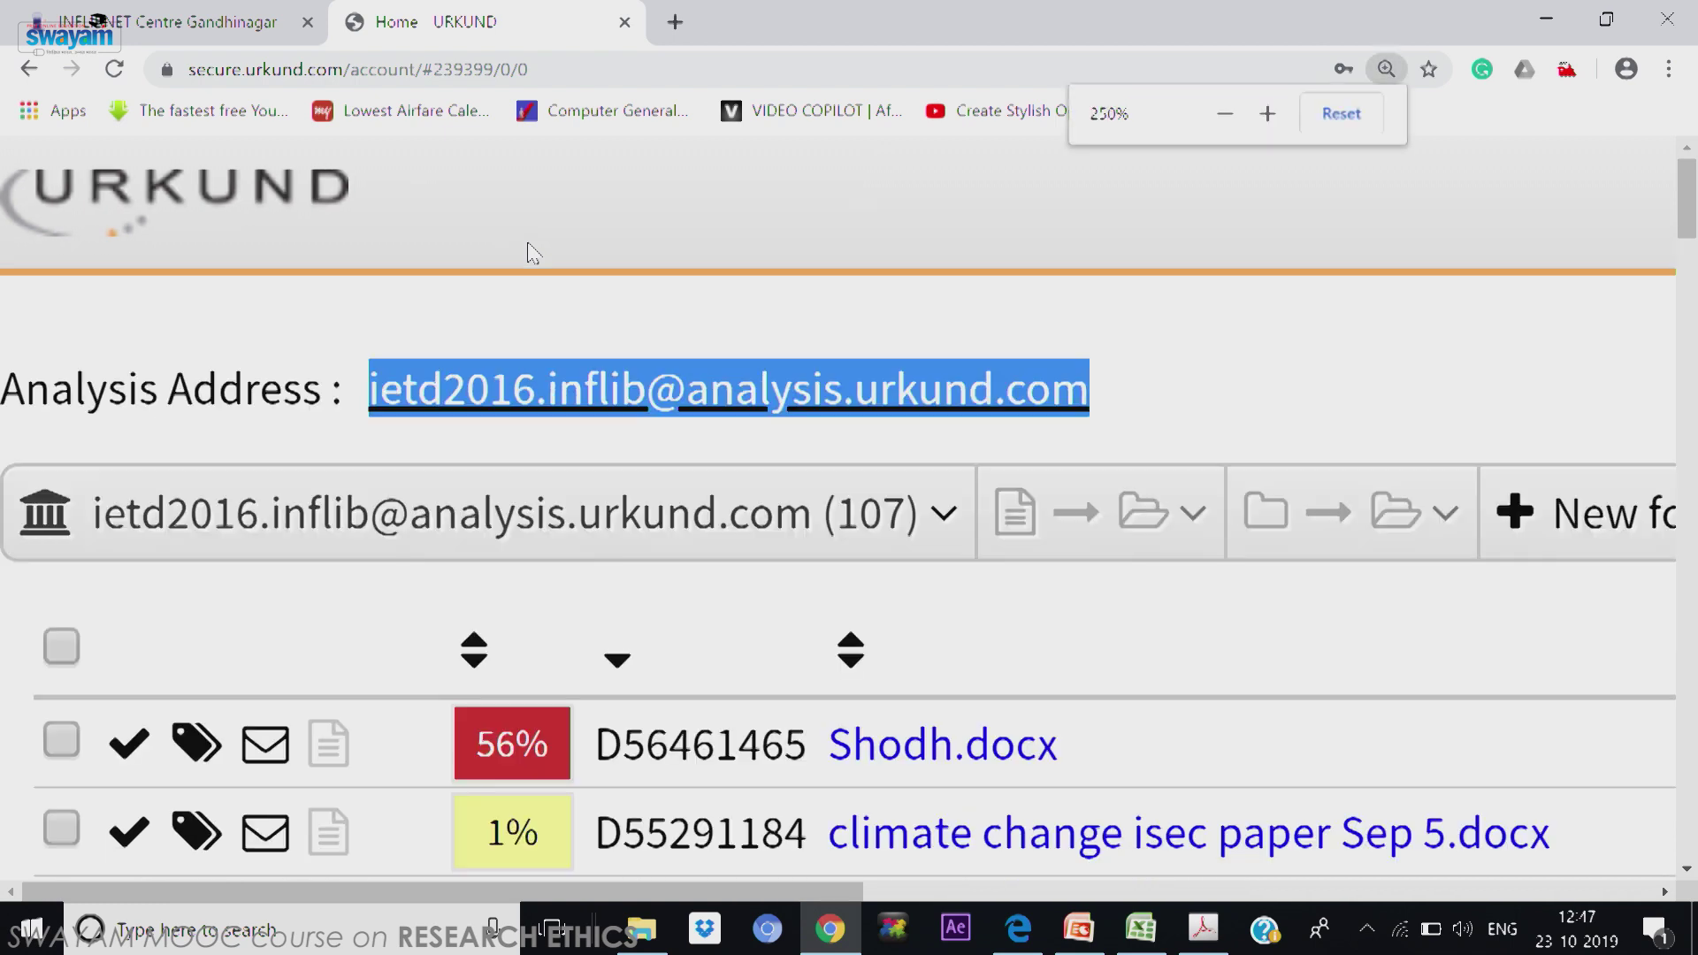
{"action": "key", "text": "ctrl+minus"}
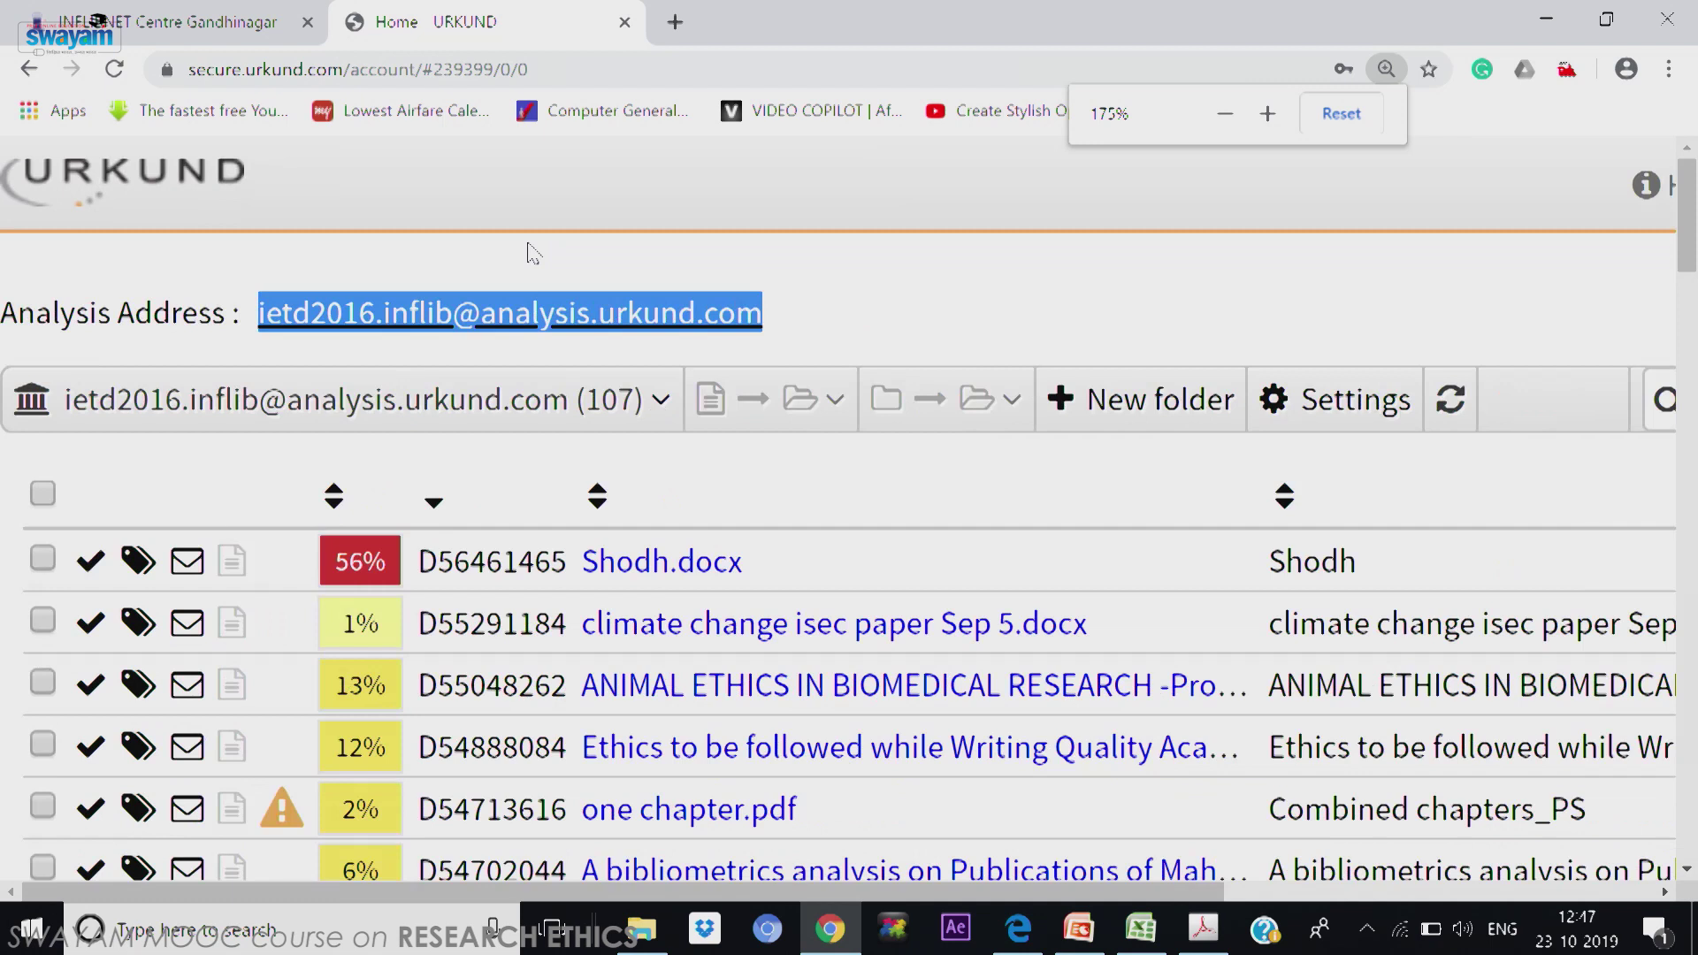
{"action": "key", "text": "ctrl+minus"}
{"action": "key", "text": "ctrl+minus"}
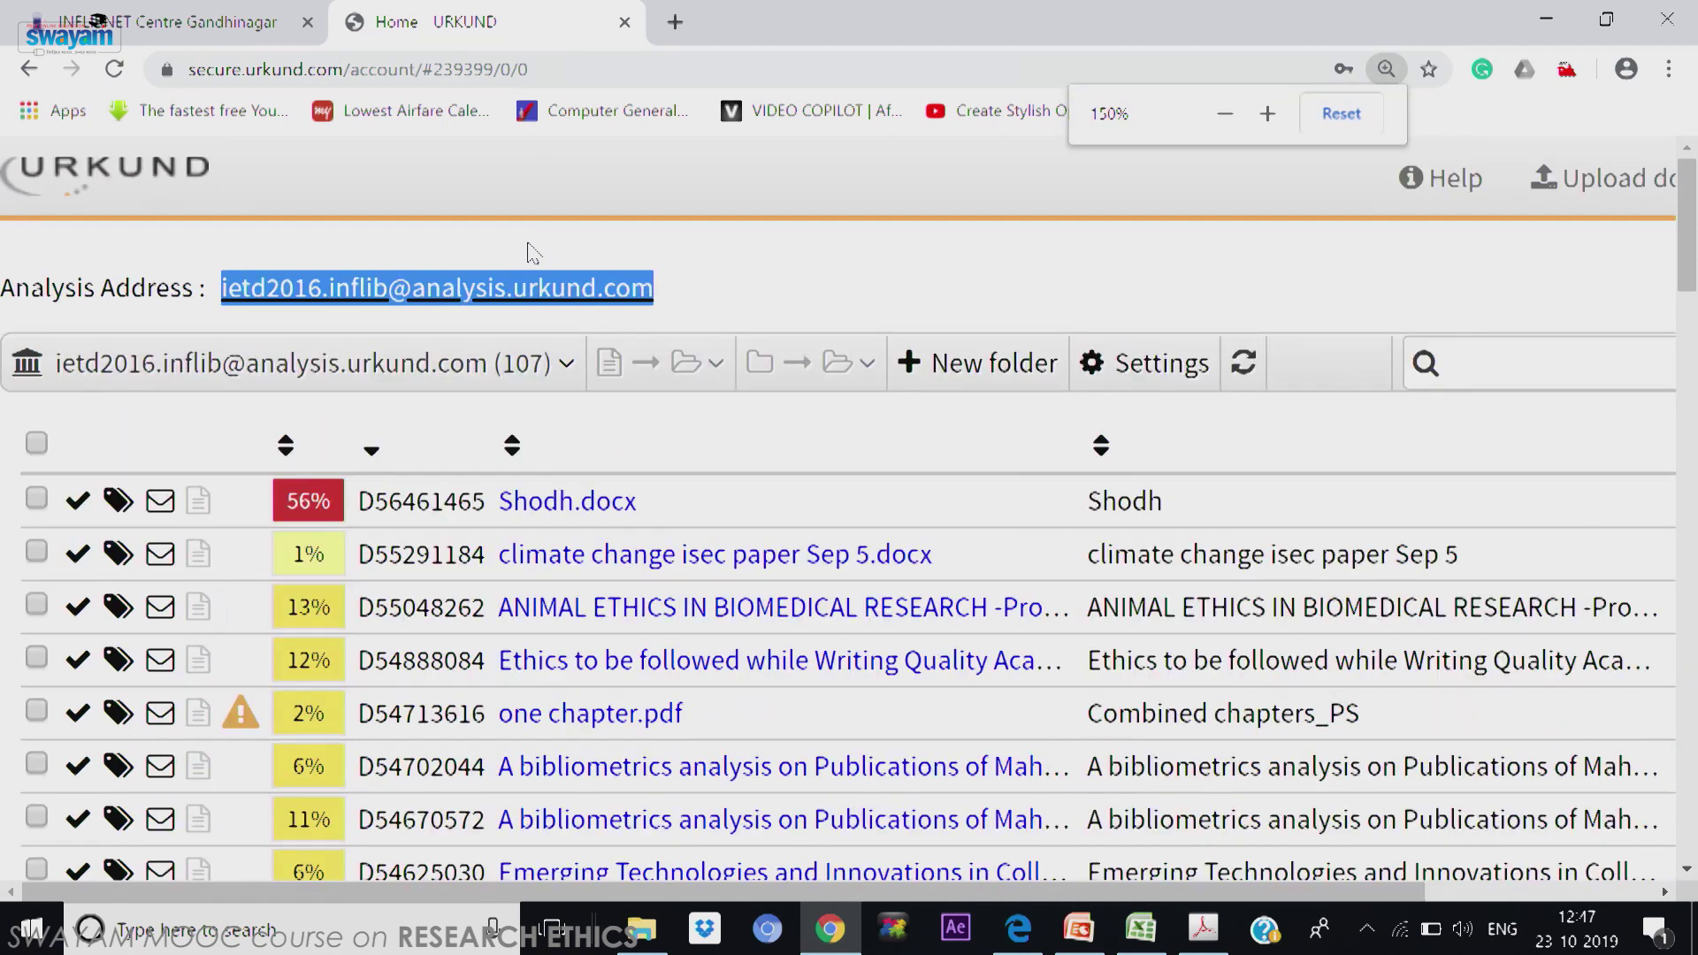
{"action": "key", "text": "ctrl+minus"}
{"action": "key", "text": "ctrl+minus"}
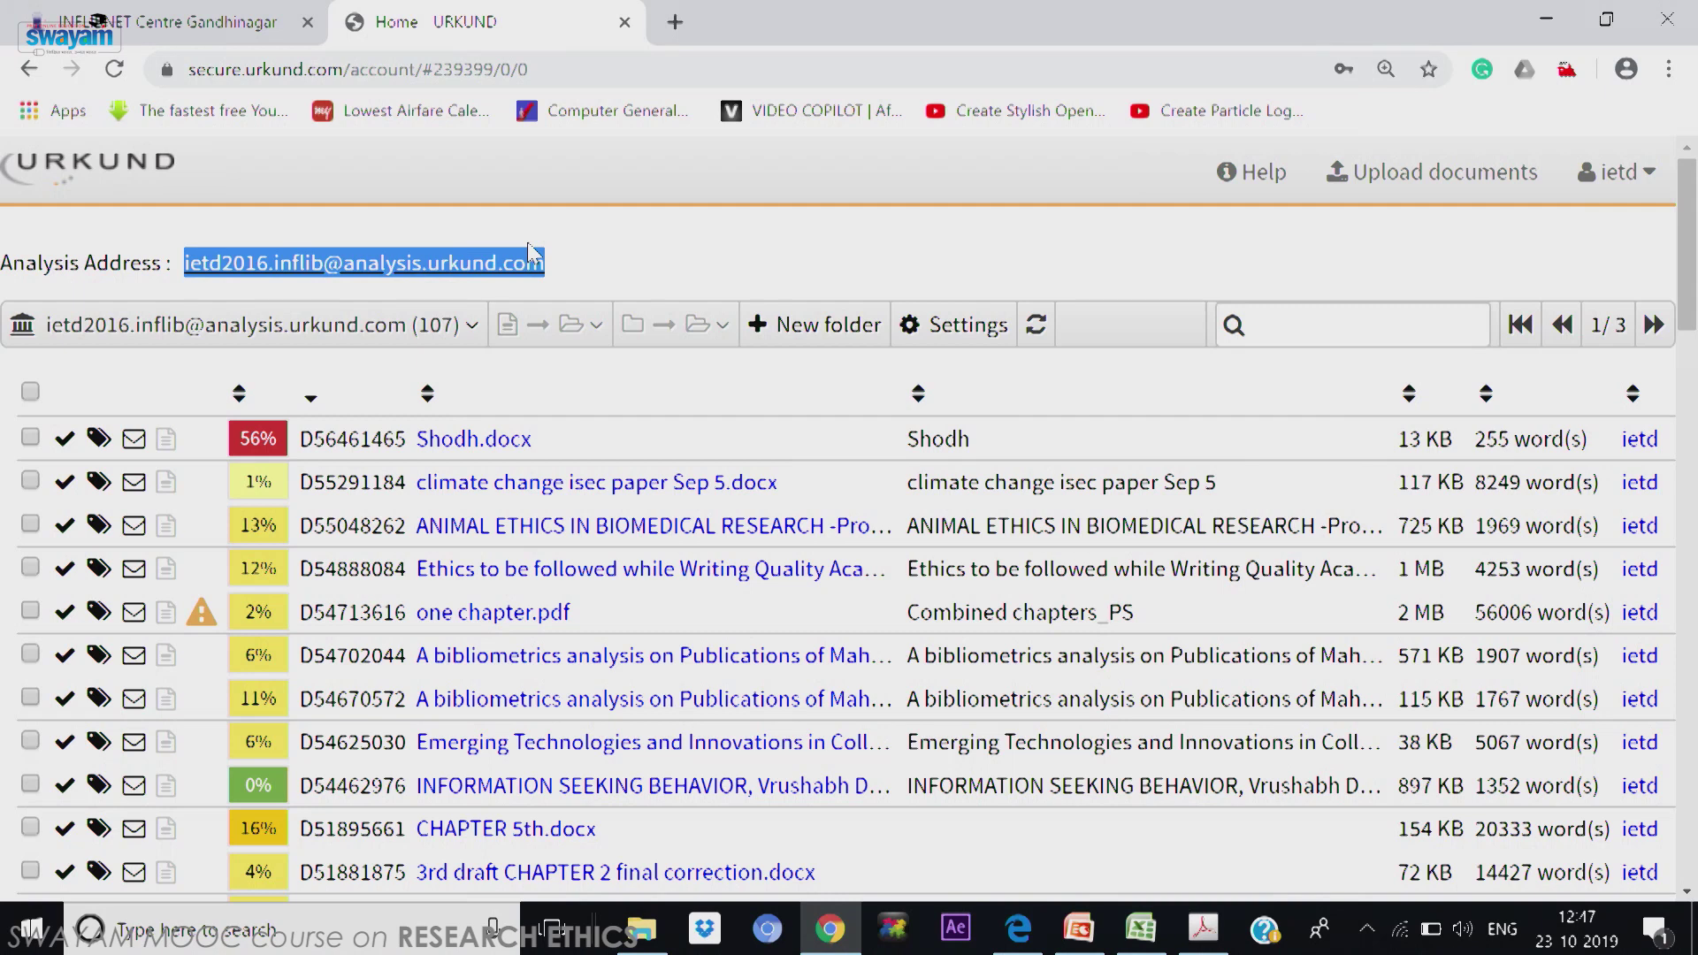
{"action": "key", "text": "ctrl+minus"}
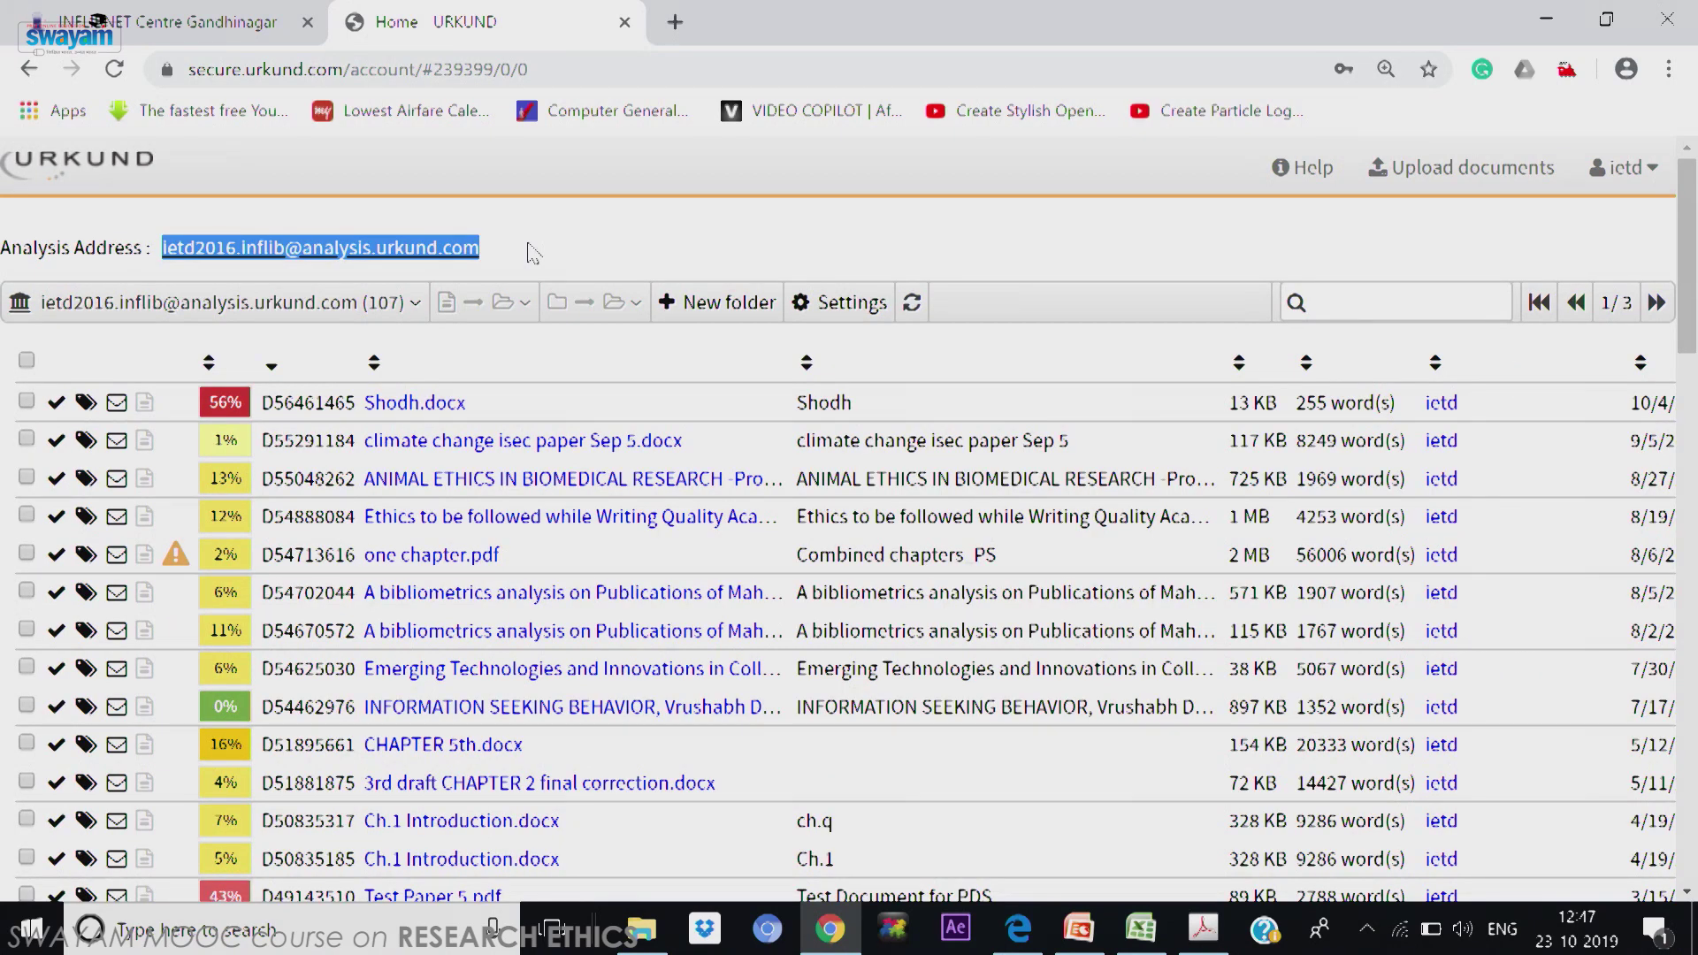
{"action": "key", "text": "ctrl+minus"}
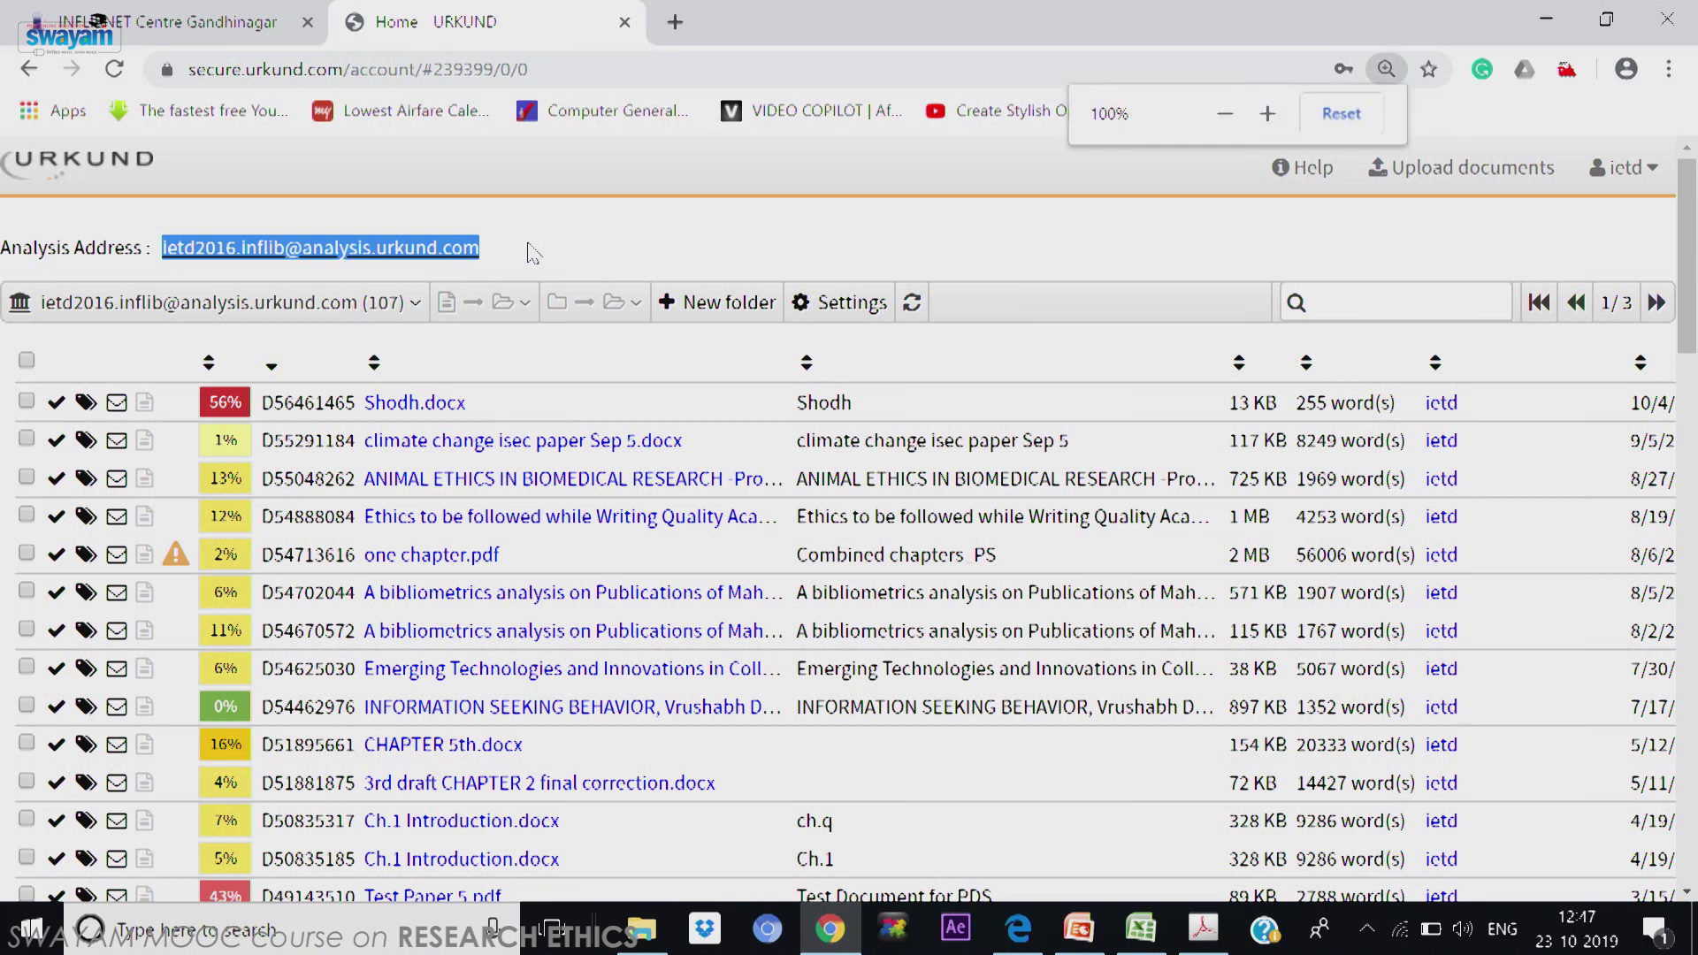